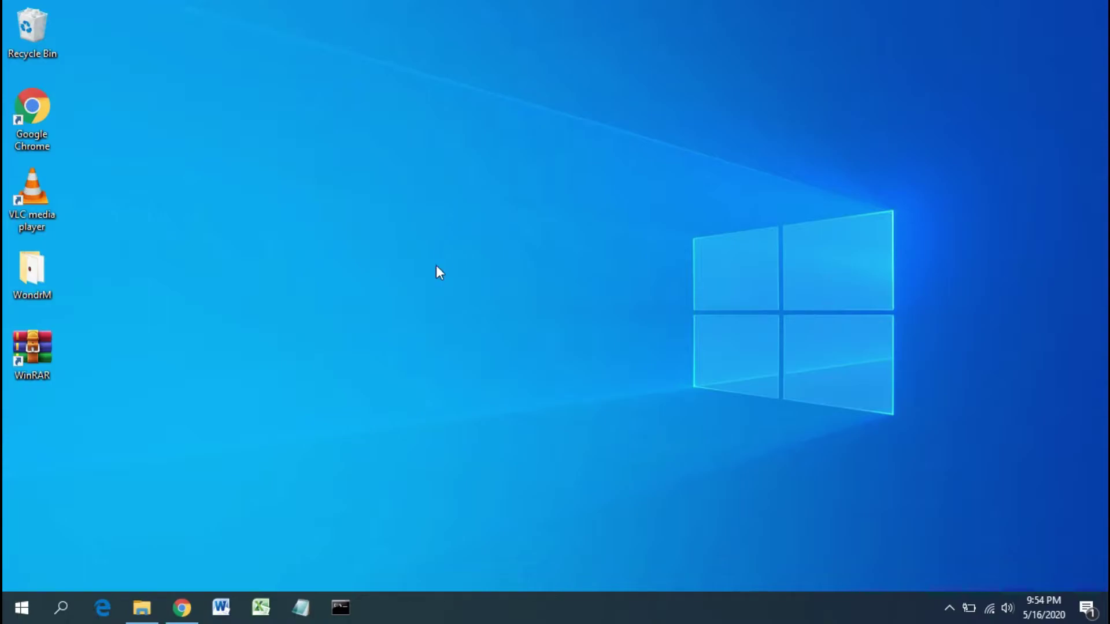
Step: Browse Local Disk C: and E: in File Explorer, then return to This PC and select both
drag(812, 188, 331, 396)
click(141, 607)
drag(247, 302, 455, 224)
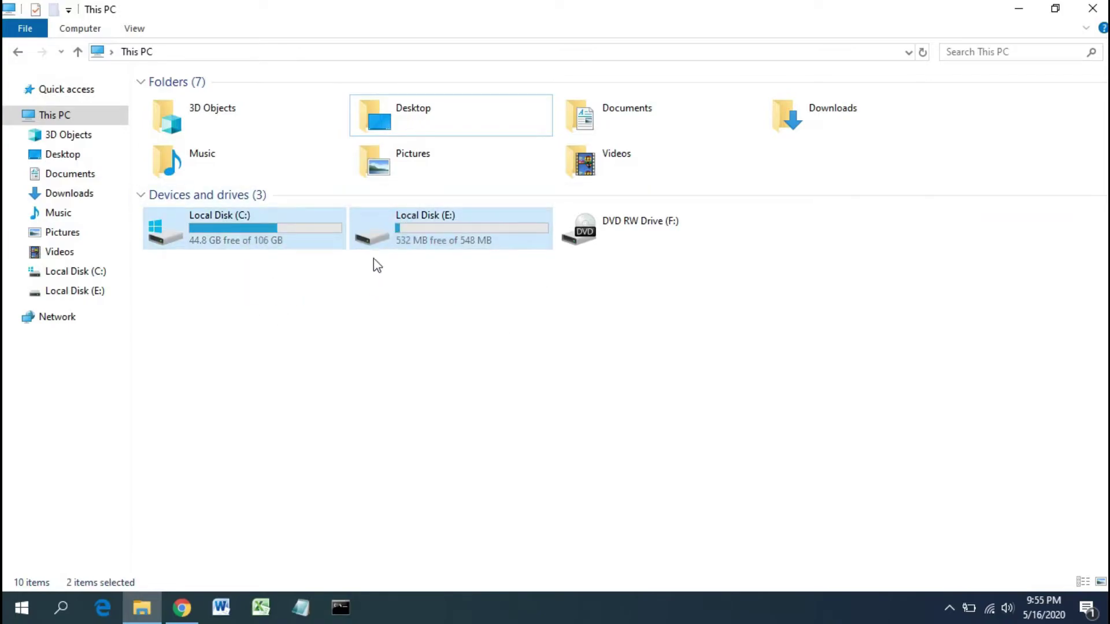
click(86, 290)
click(86, 275)
click(87, 290)
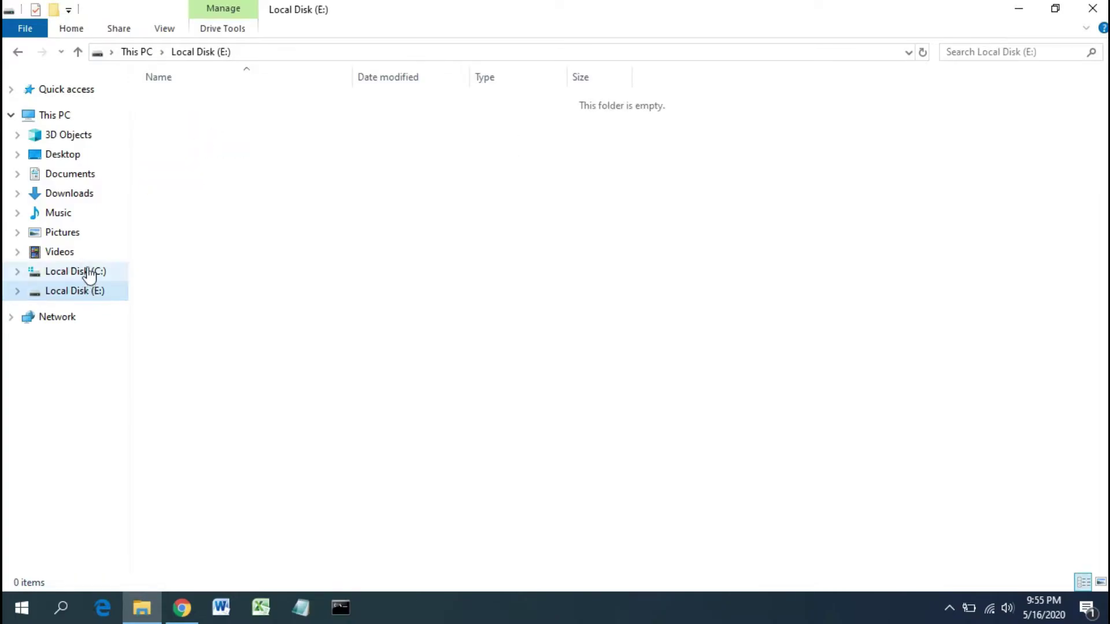
click(94, 118)
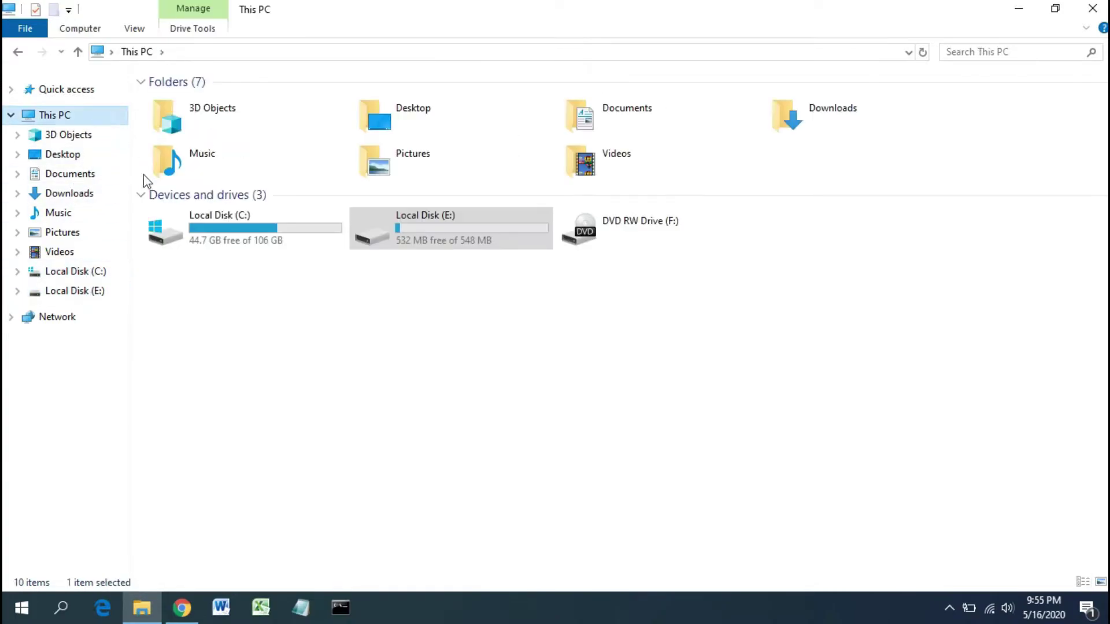
drag(220, 286, 464, 227)
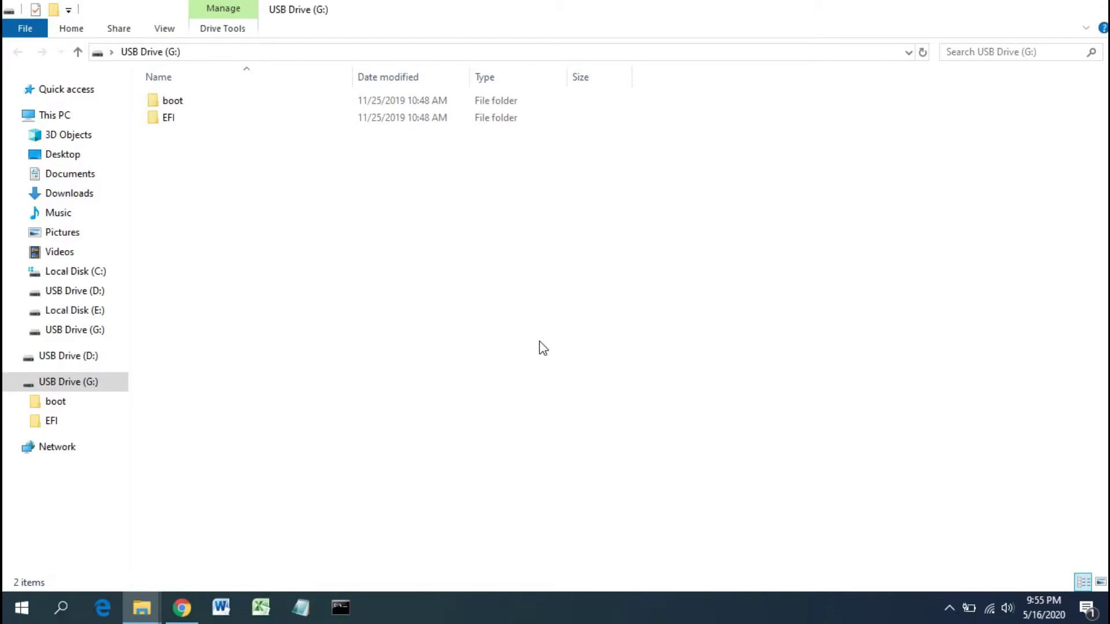
Step: Close the auto-opened G: window and select USB Drive D: and G: in This PC
key(alt+F4)
drag(539, 341, 449, 231)
drag(399, 264, 324, 296)
click(430, 242)
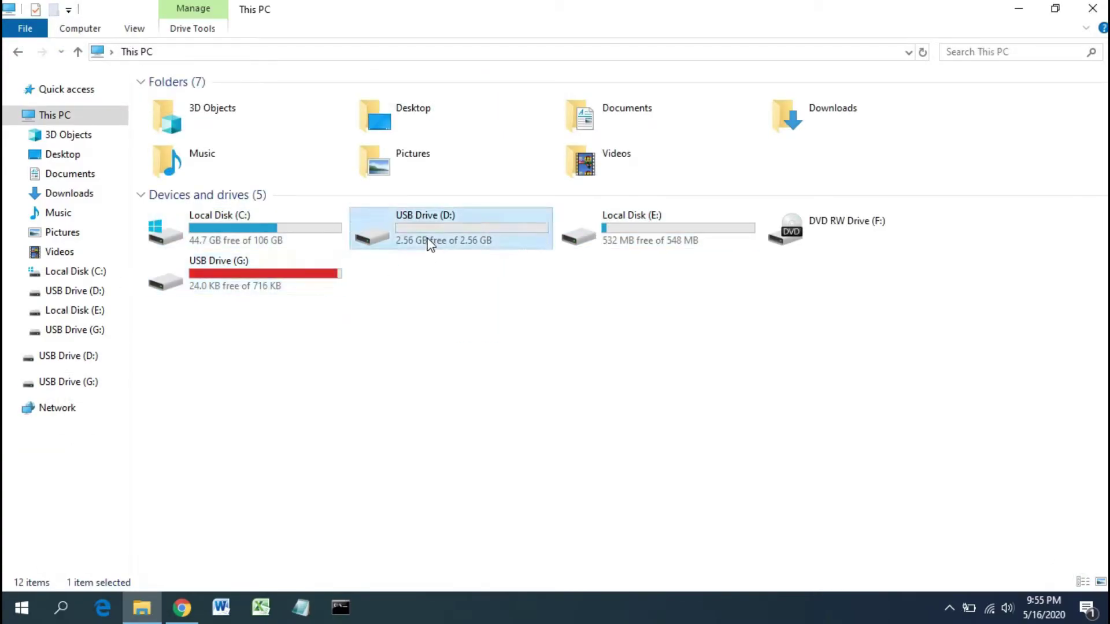
ctrl+click(332, 283)
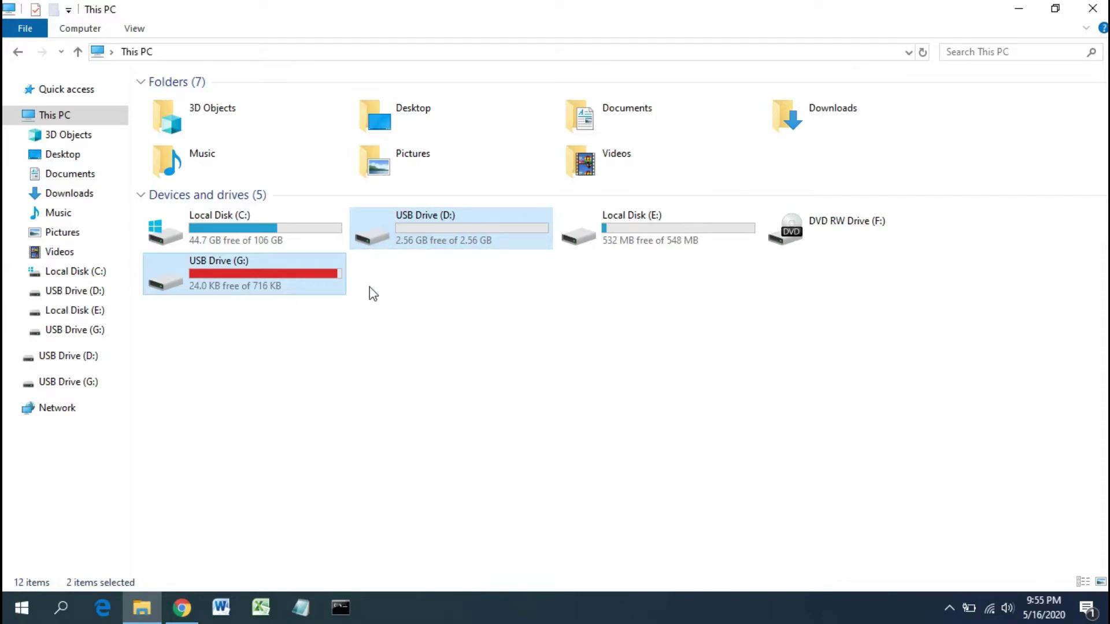
drag(369, 286, 321, 284)
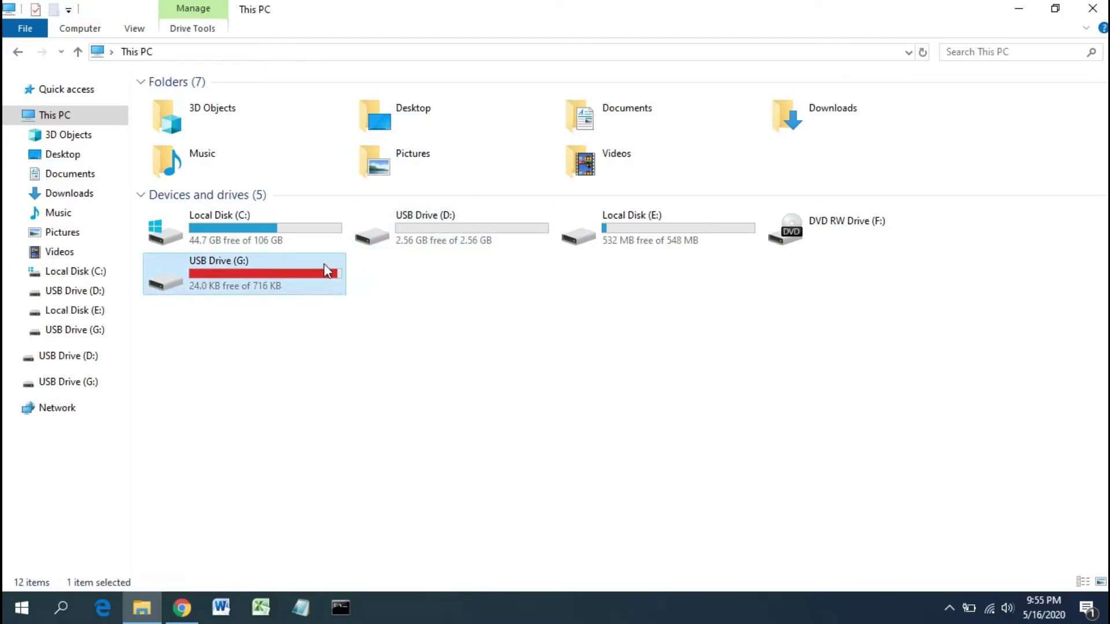
Step: View the contents of USB Drive G: (boot, EFI) and D: (Document), then return to This PC
click(58, 382)
click(63, 362)
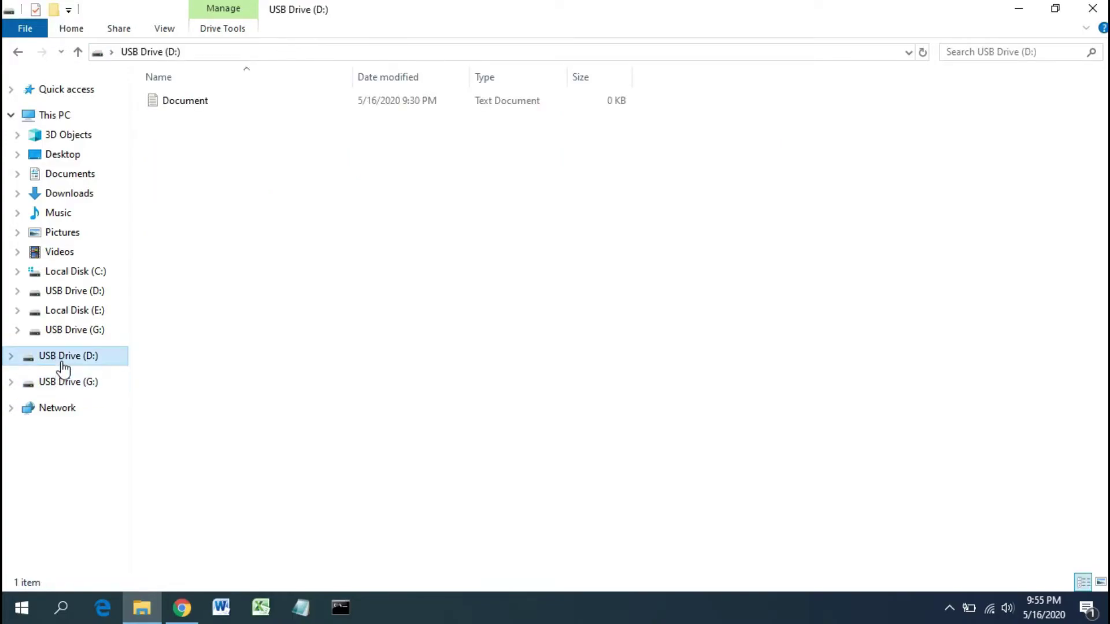
click(62, 381)
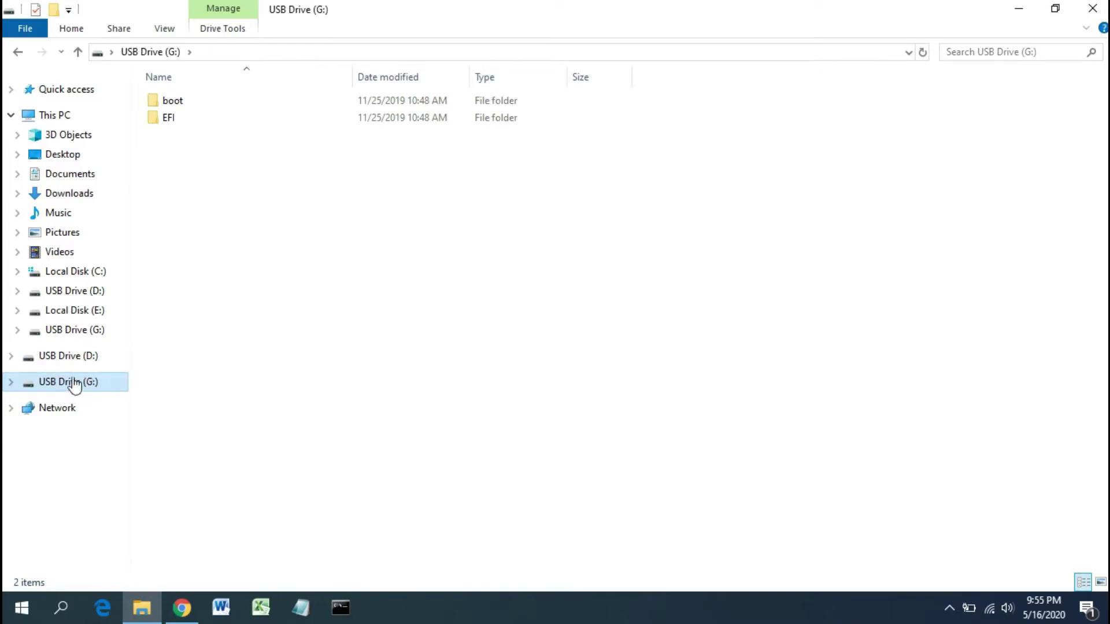
click(87, 118)
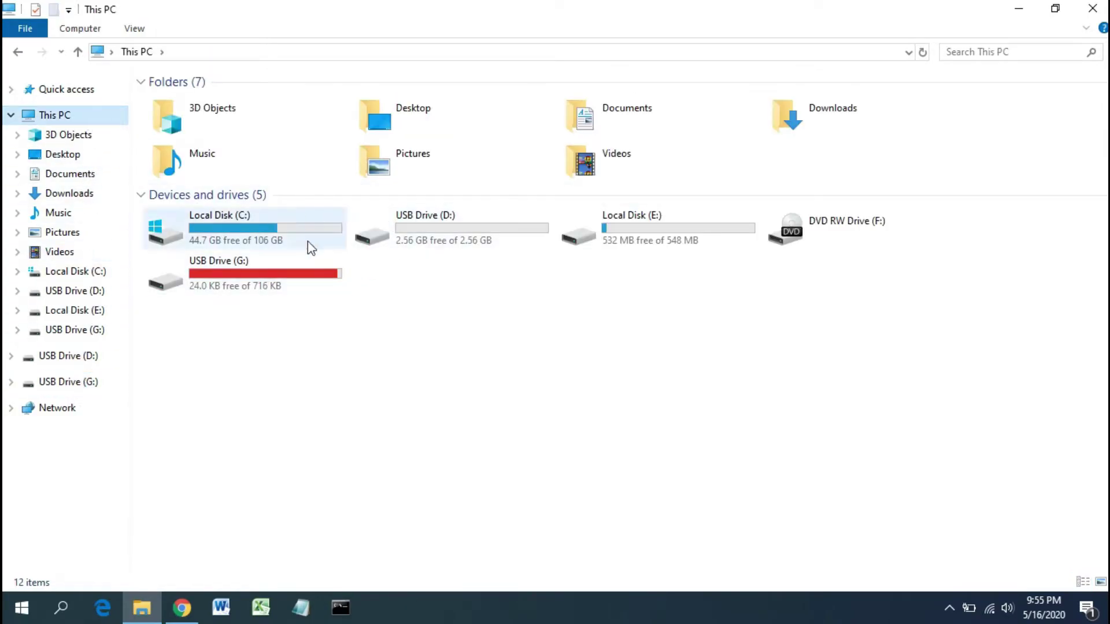
click(412, 244)
click(322, 273)
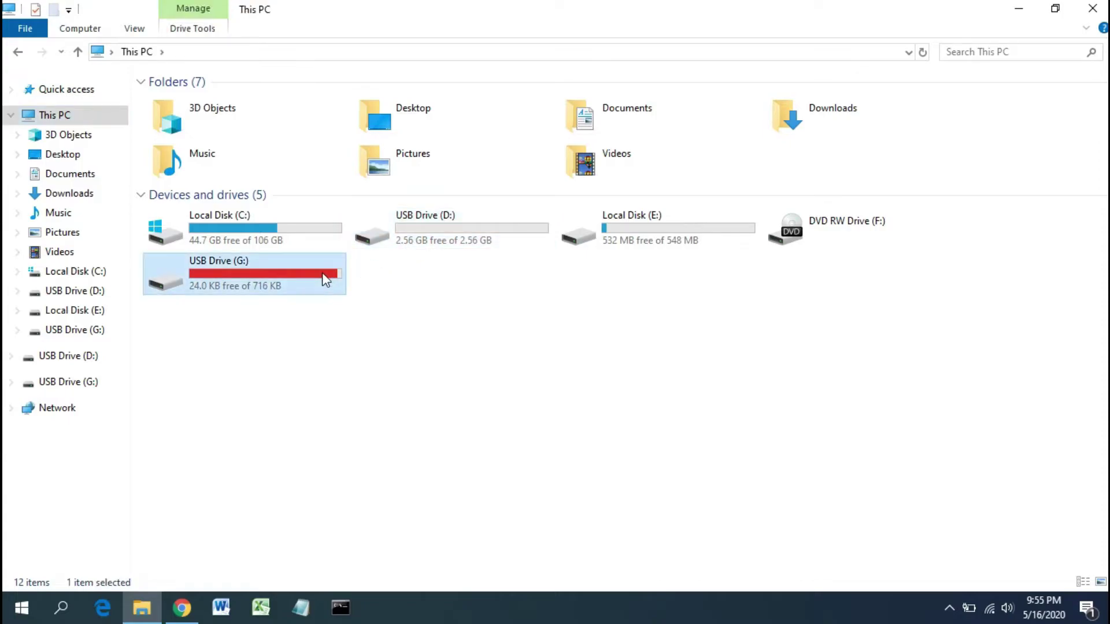
ctrl+click(433, 241)
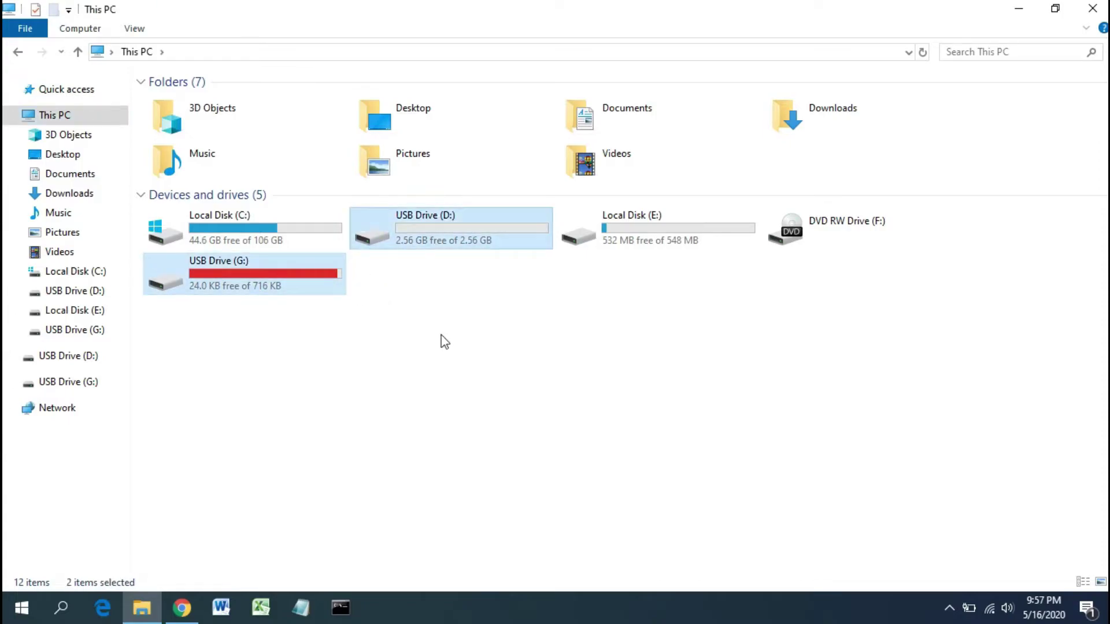
Step: Search Google for 'bootice download' in Chrome
click(1019, 12)
key(alt+Tab)
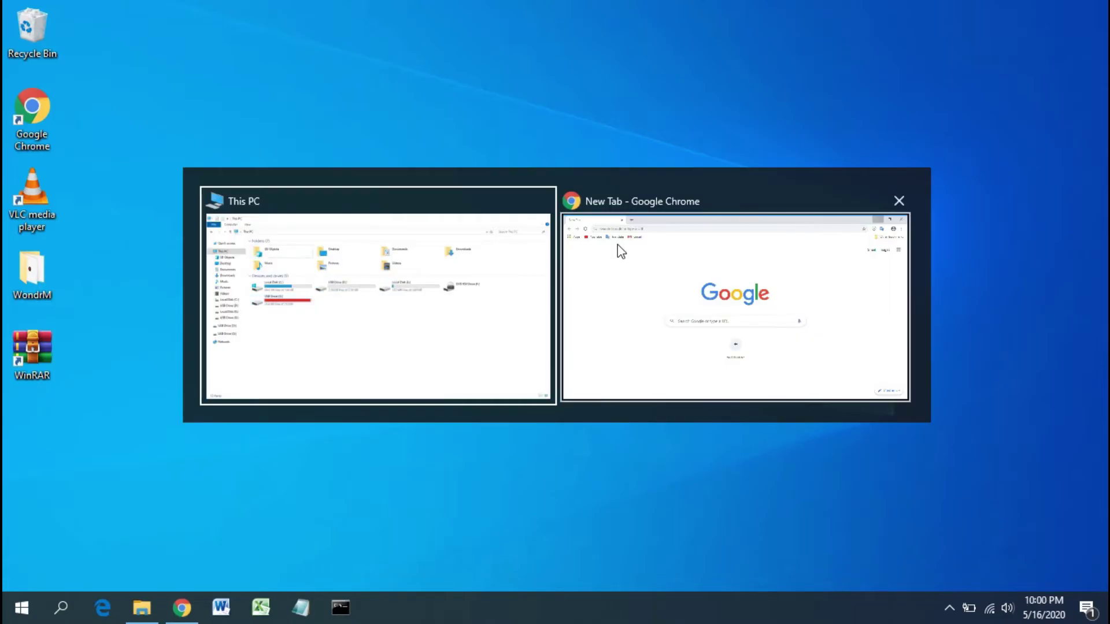
click(616, 246)
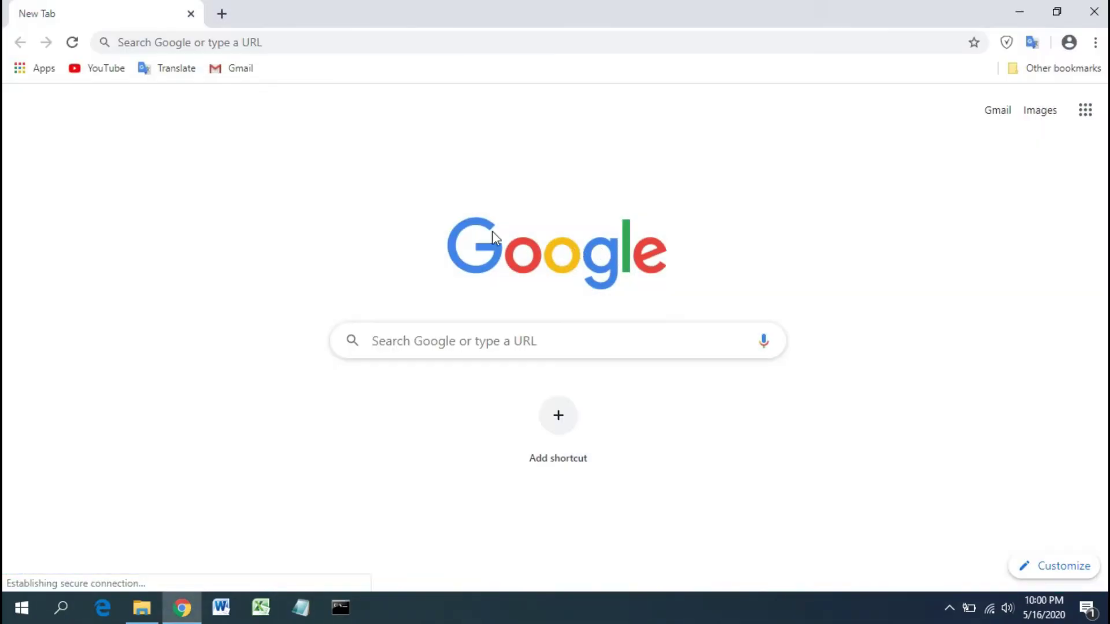
click(322, 40)
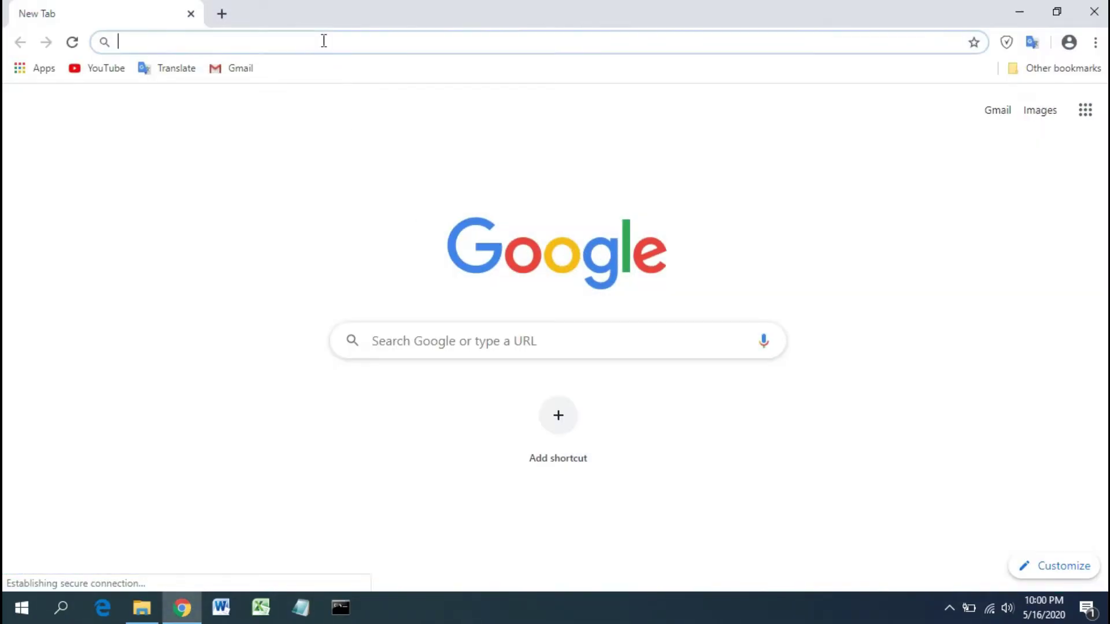
text(bootice download)
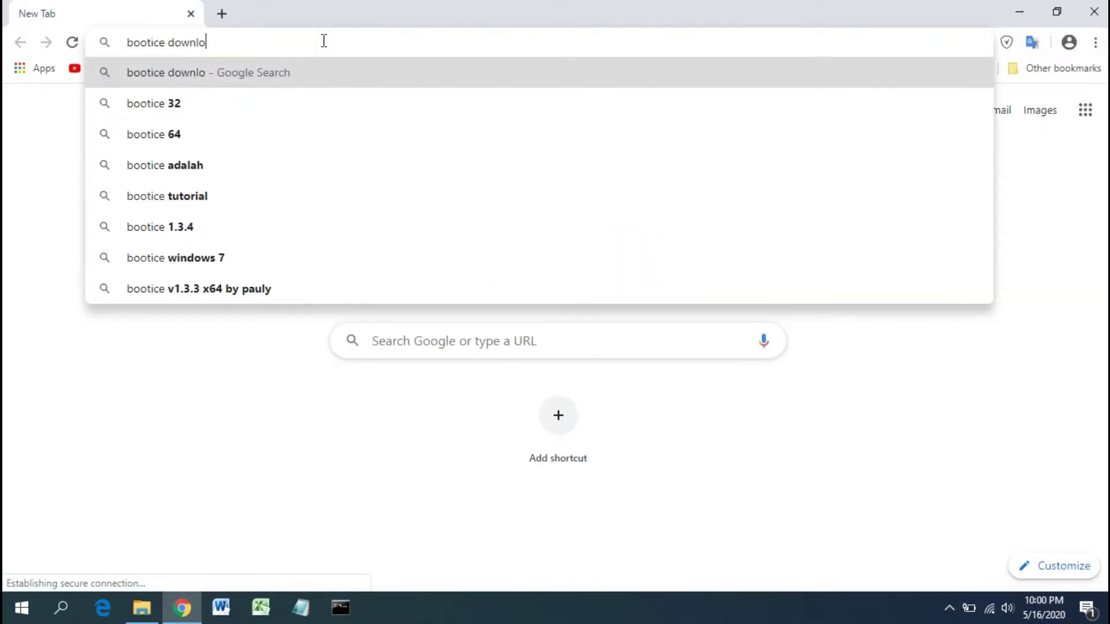
key(Return)
drag(295, 117, 124, 144)
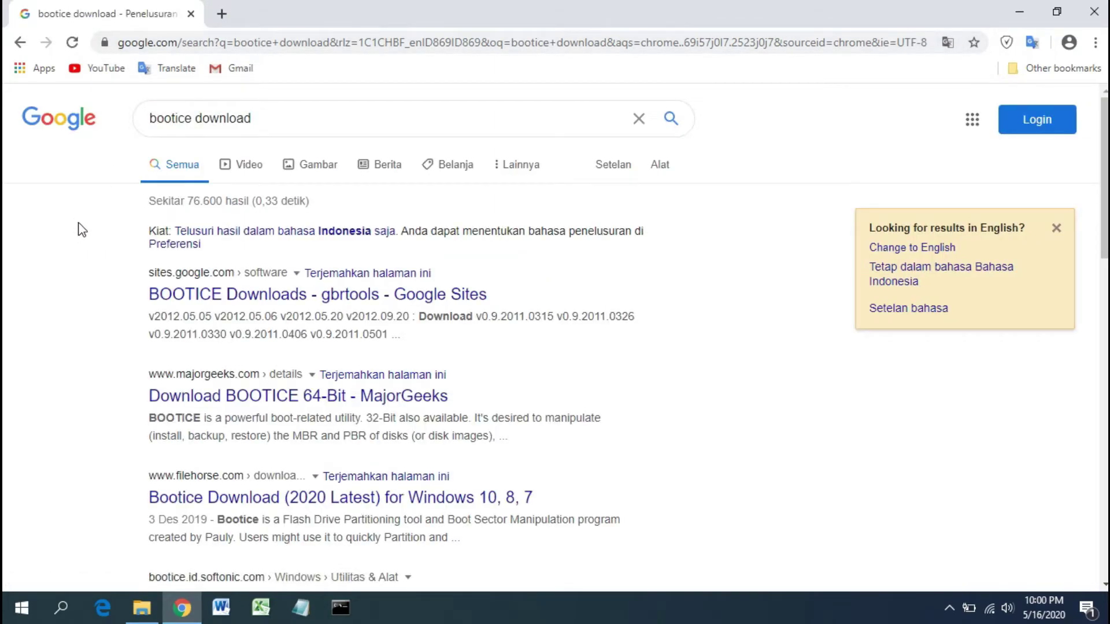
Step: Download BOOTICE v1.3.3.2 from the gbrtools BOOTICE Downloads page
click(239, 296)
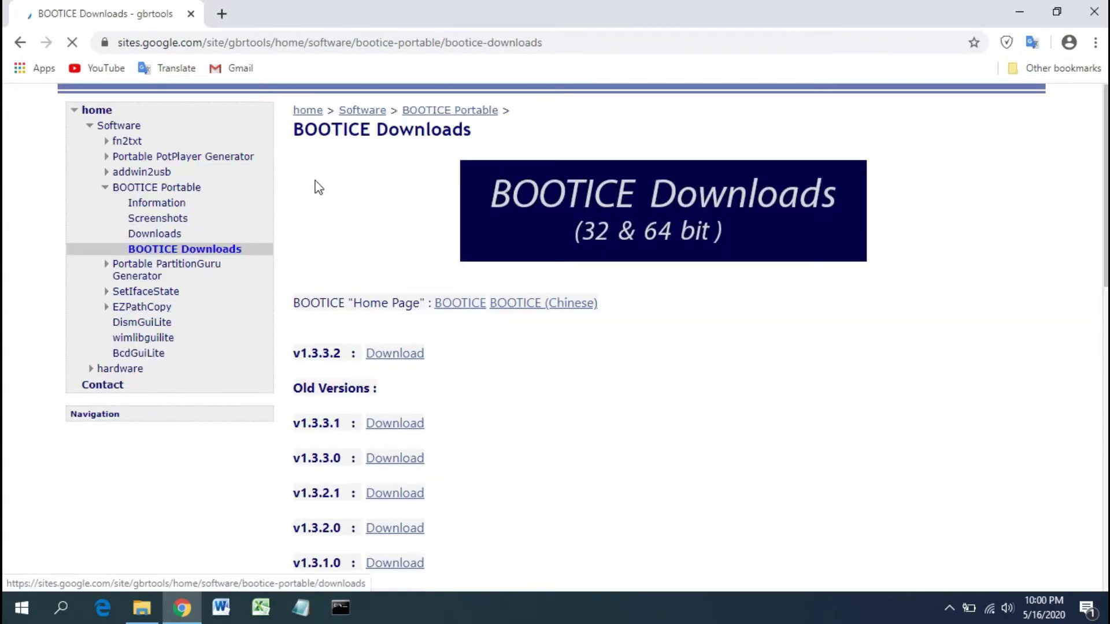
triple_click(308, 132)
click(378, 154)
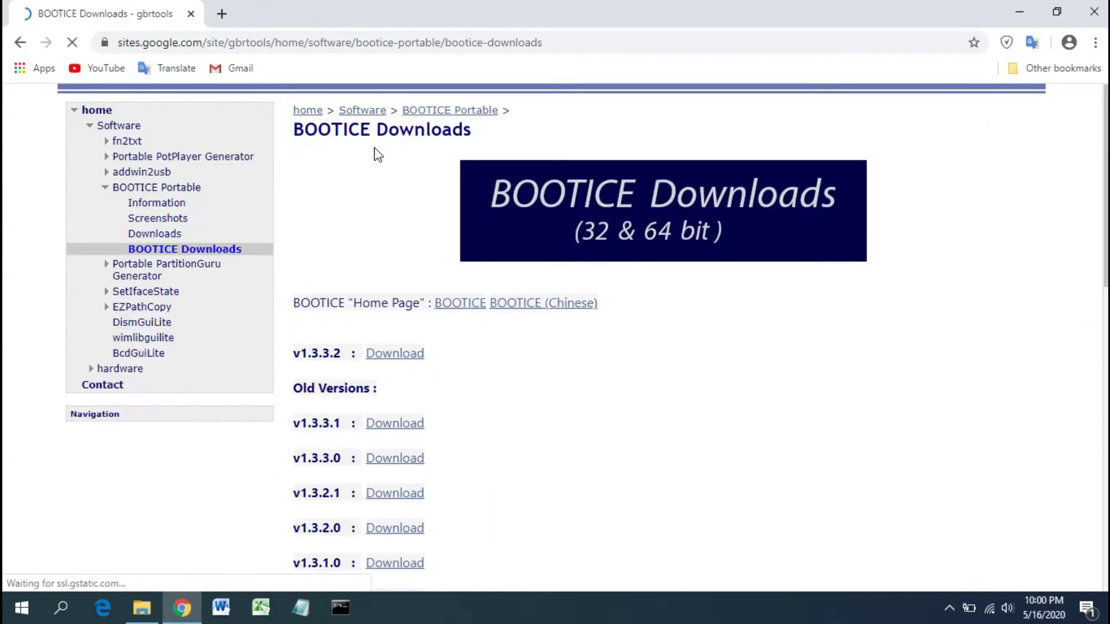
scroll(410, 323, down, 1)
scroll(407, 317, up, 1)
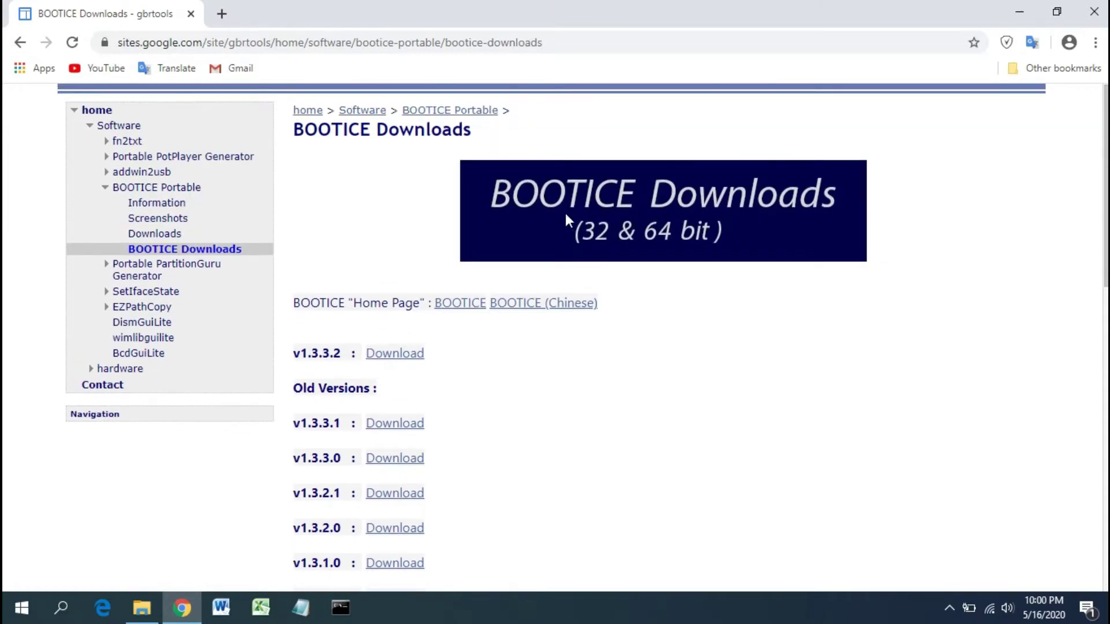
scroll(434, 319, down, 1)
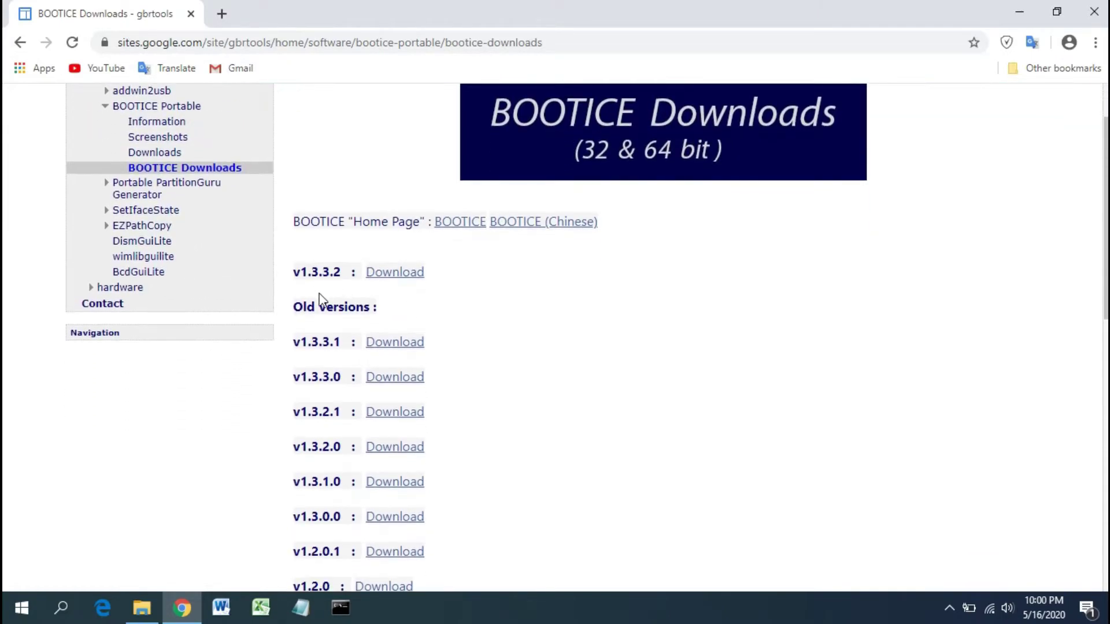
mouse_move(296, 272)
mouse_down()
mouse_move(346, 272)
mouse_move(296, 272)
mouse_up()
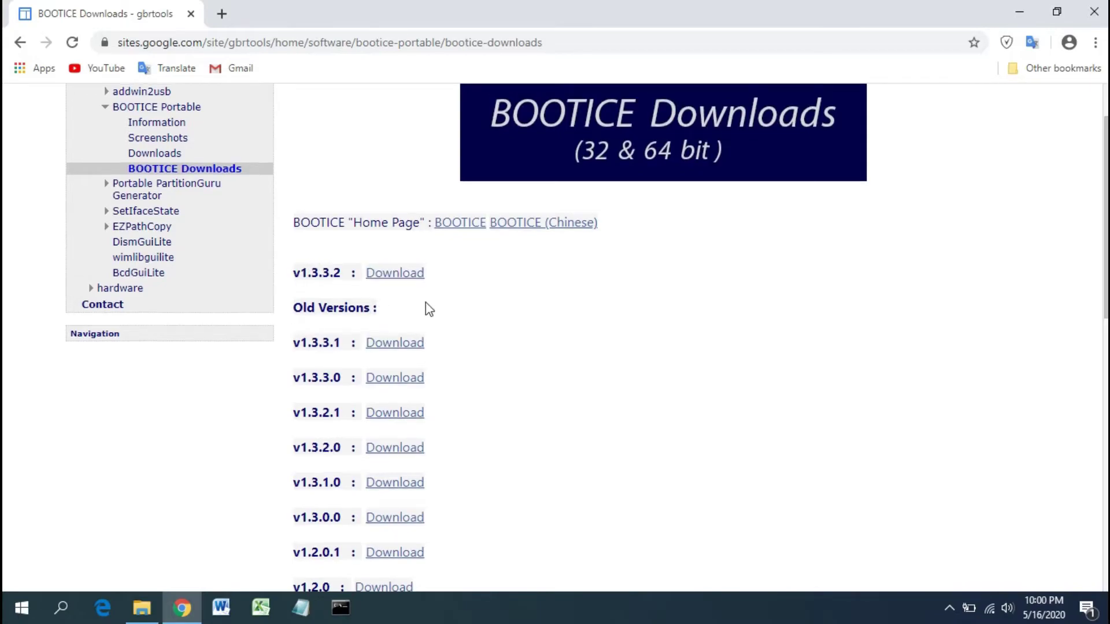
scroll(426, 309, up, 1)
double_click(397, 353)
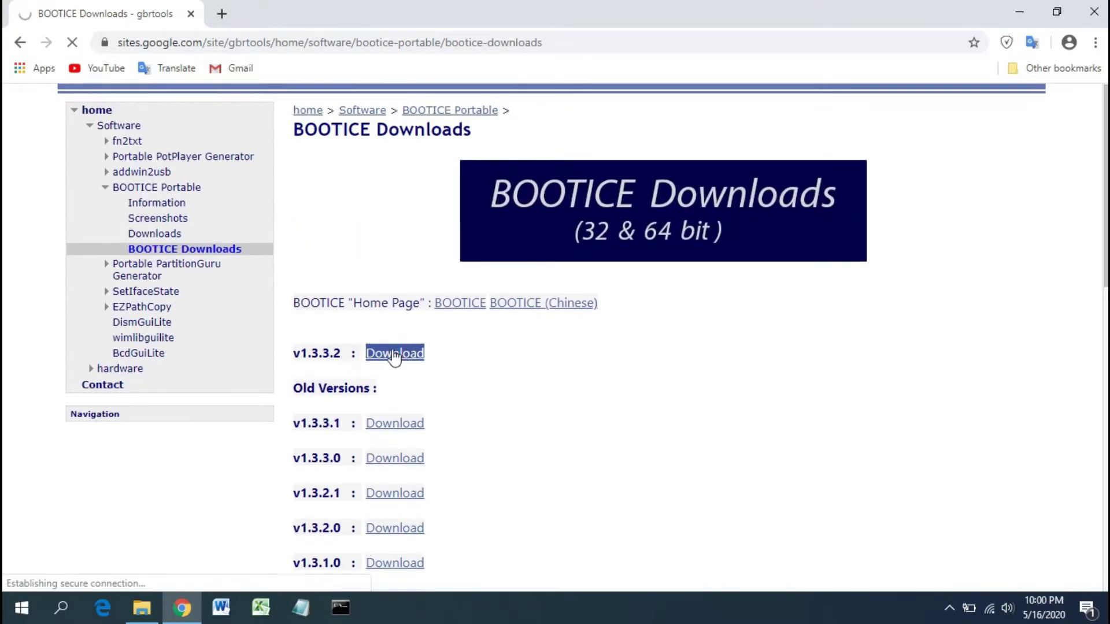
click(324, 421)
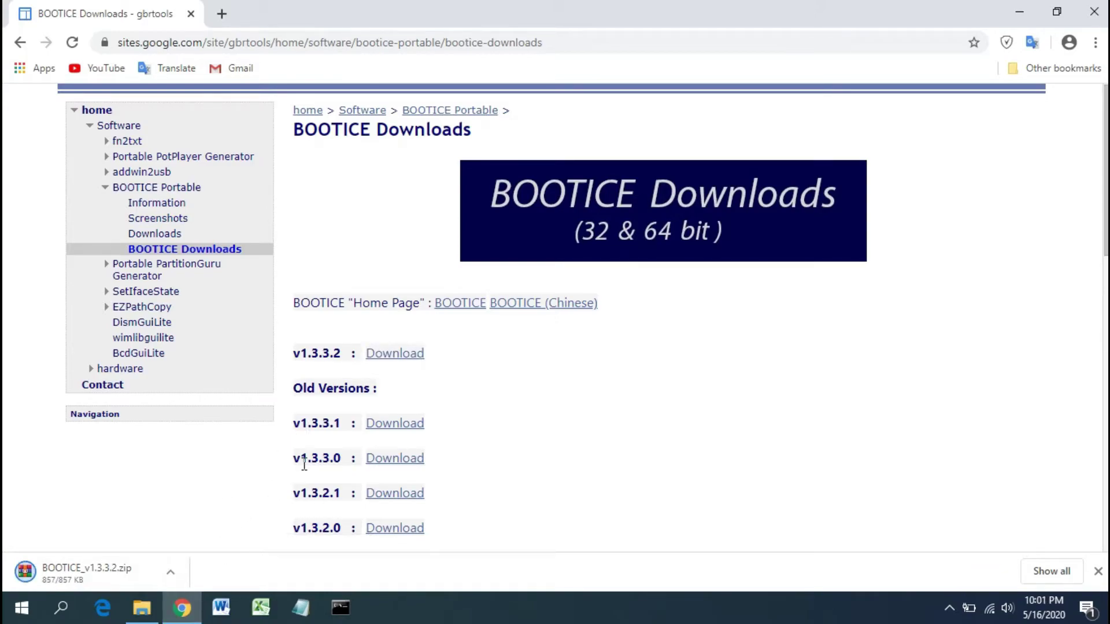
Step: Extract BOOTICE_v1.3.3.2.zip in the Downloads folder to its default destination
click(1039, 573)
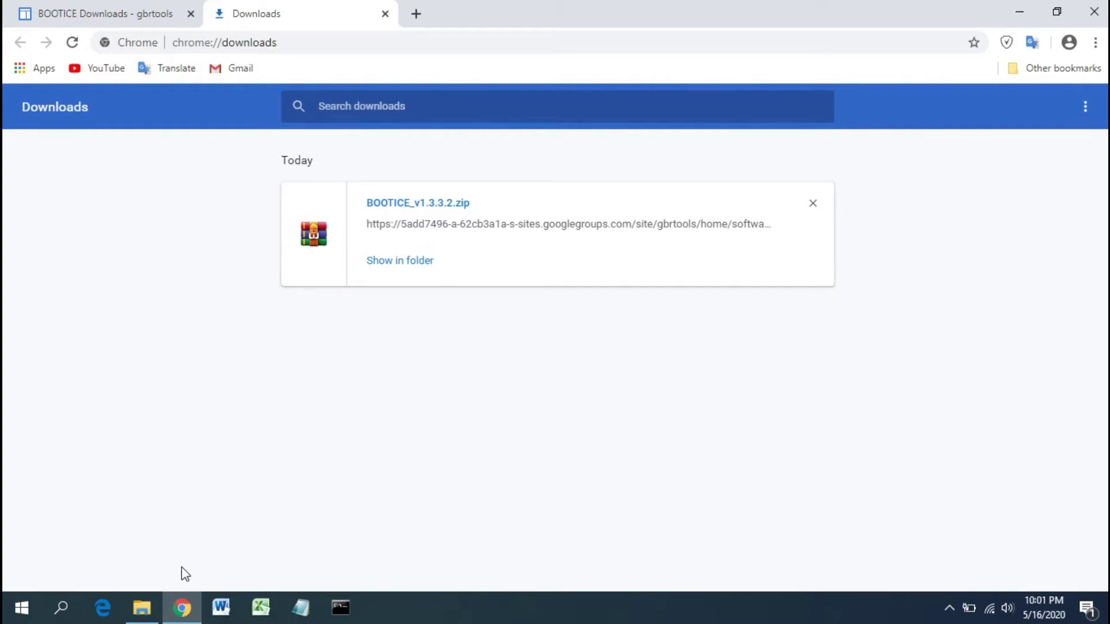
click(144, 604)
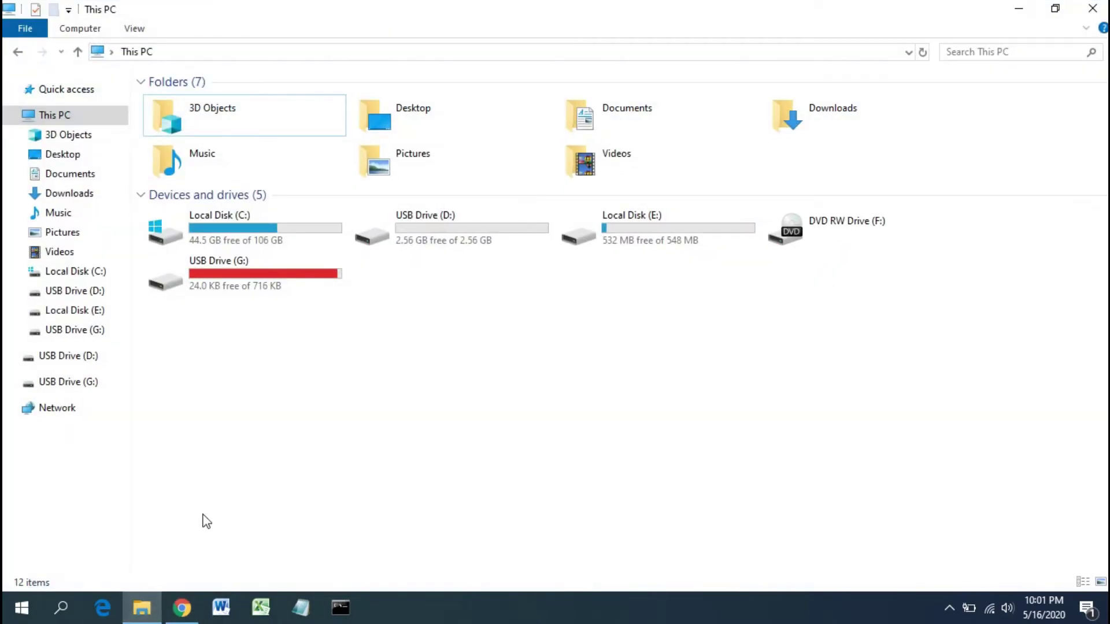
click(78, 199)
drag(329, 142, 178, 237)
right_click(219, 162)
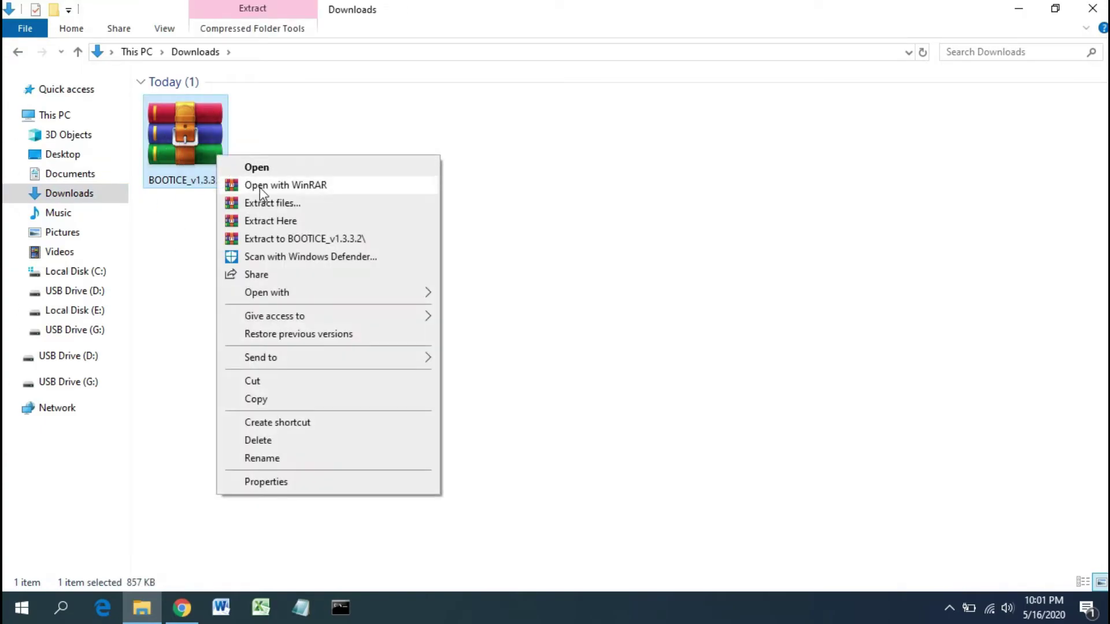
click(282, 206)
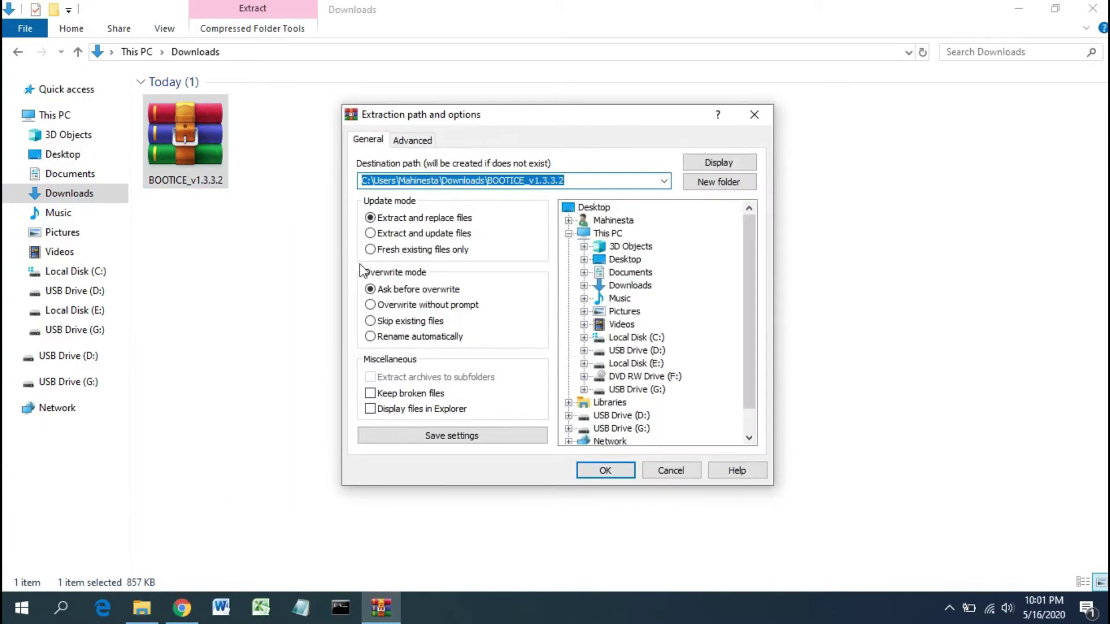
click(589, 469)
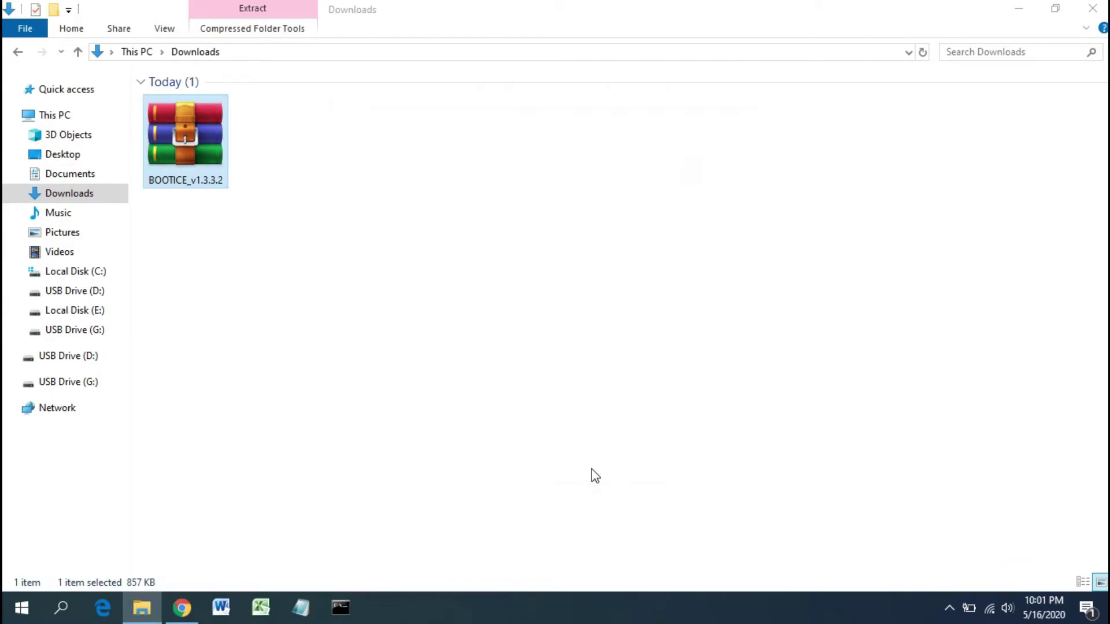
Step: Open the extracted BOOTICE_v1.3.3.2 folder and select BOOTICEx64
click(303, 185)
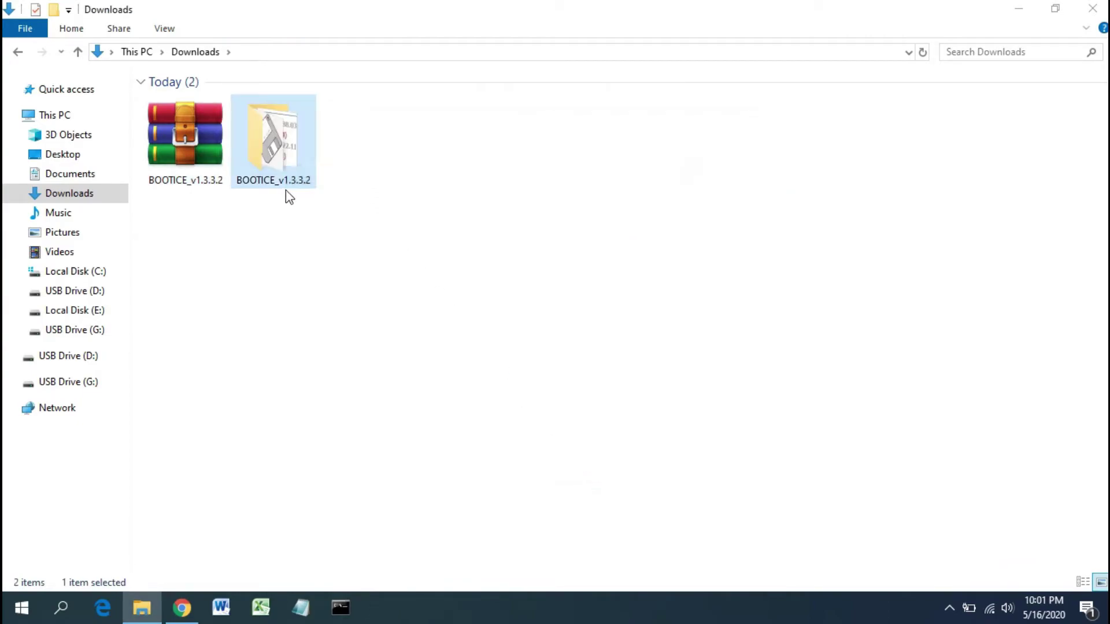
double_click(287, 168)
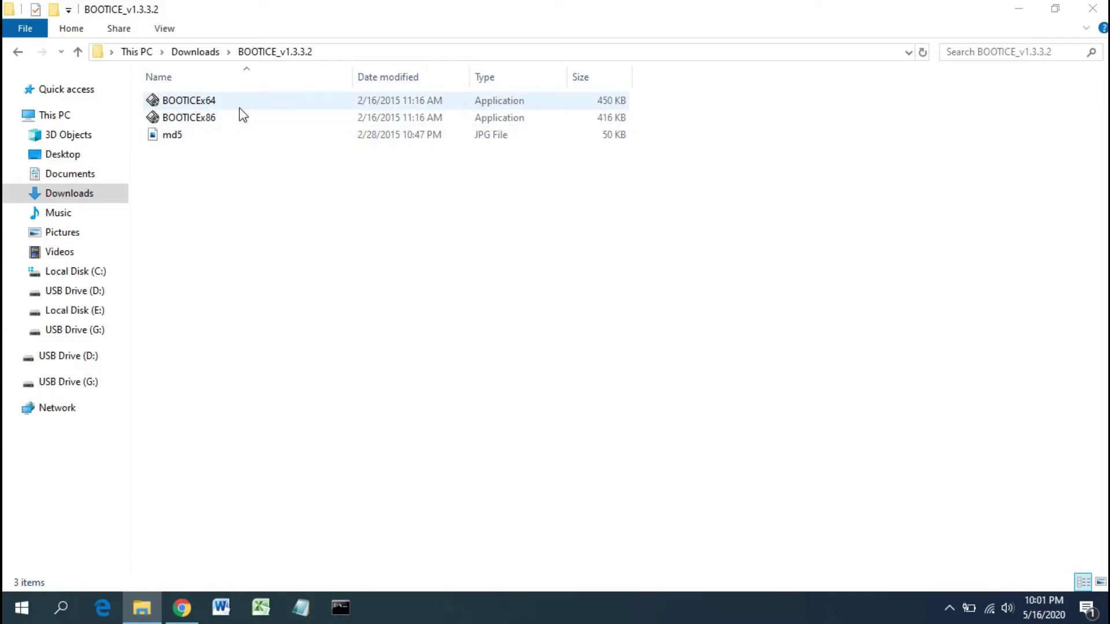
click(212, 121)
click(223, 103)
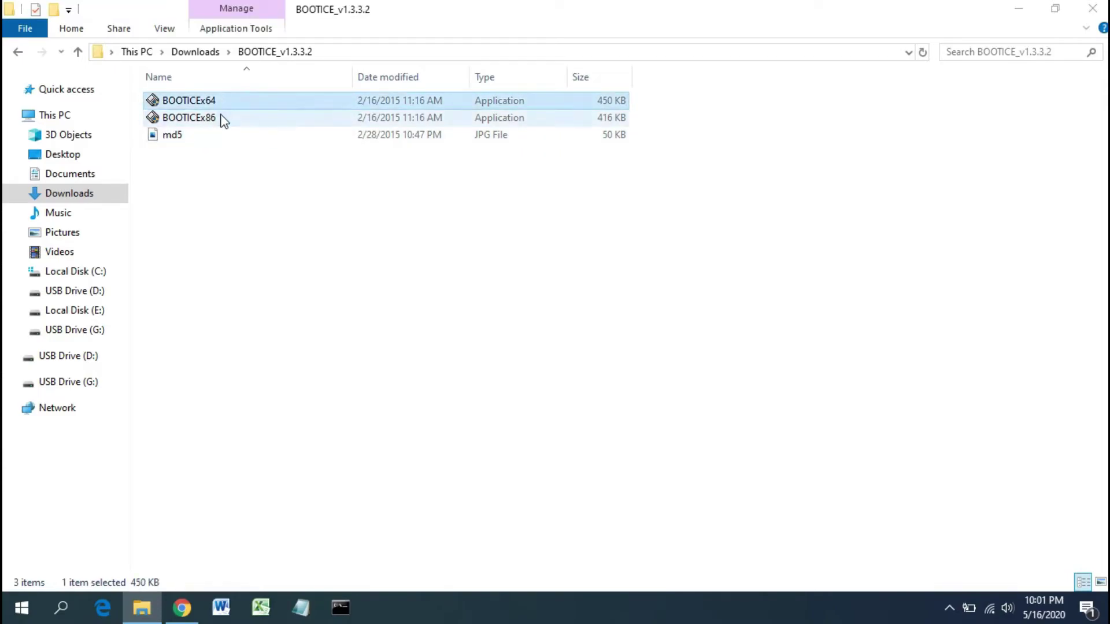
Step: Run BOOTICEx64 as administrator with RM1: SMI USB DISK (14.7 GB) as the destination disk
click(222, 119)
click(231, 102)
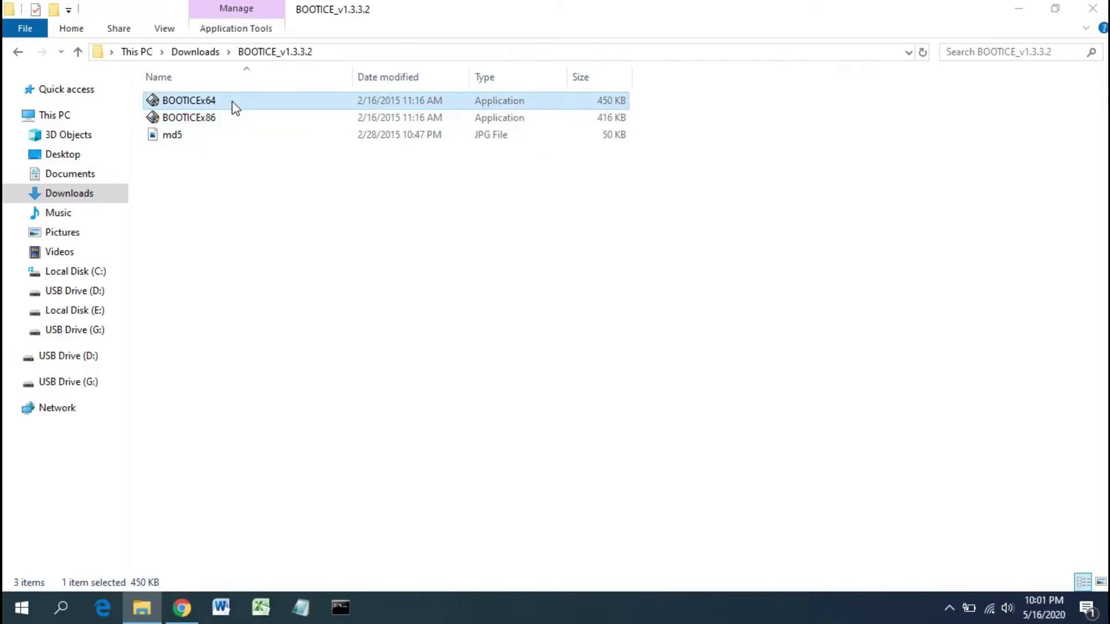
double_click(219, 100)
right_click(219, 100)
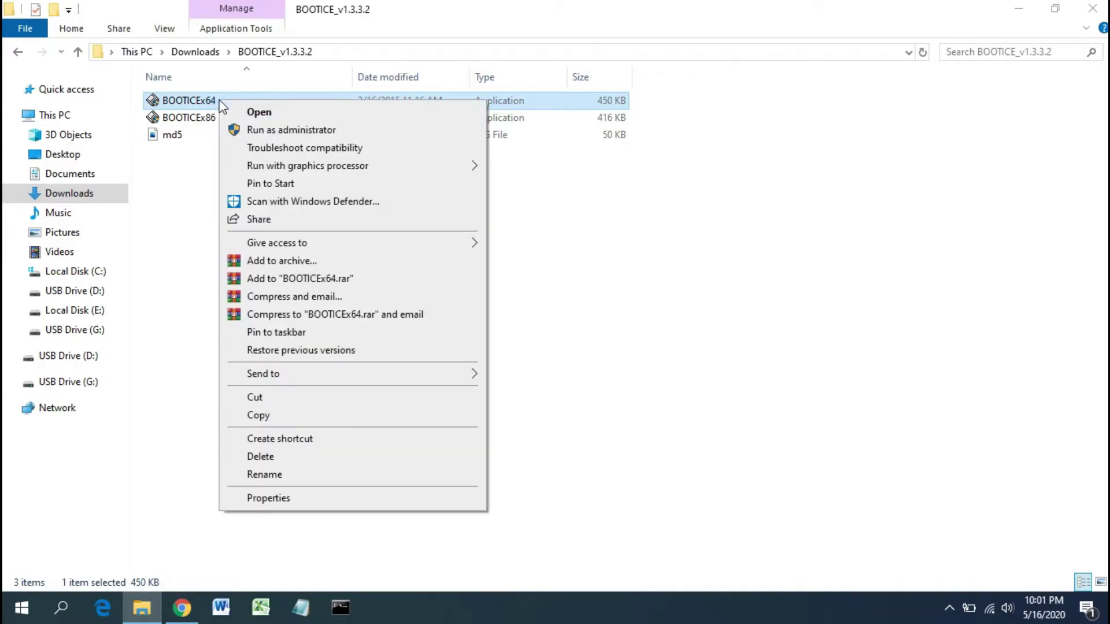
click(276, 116)
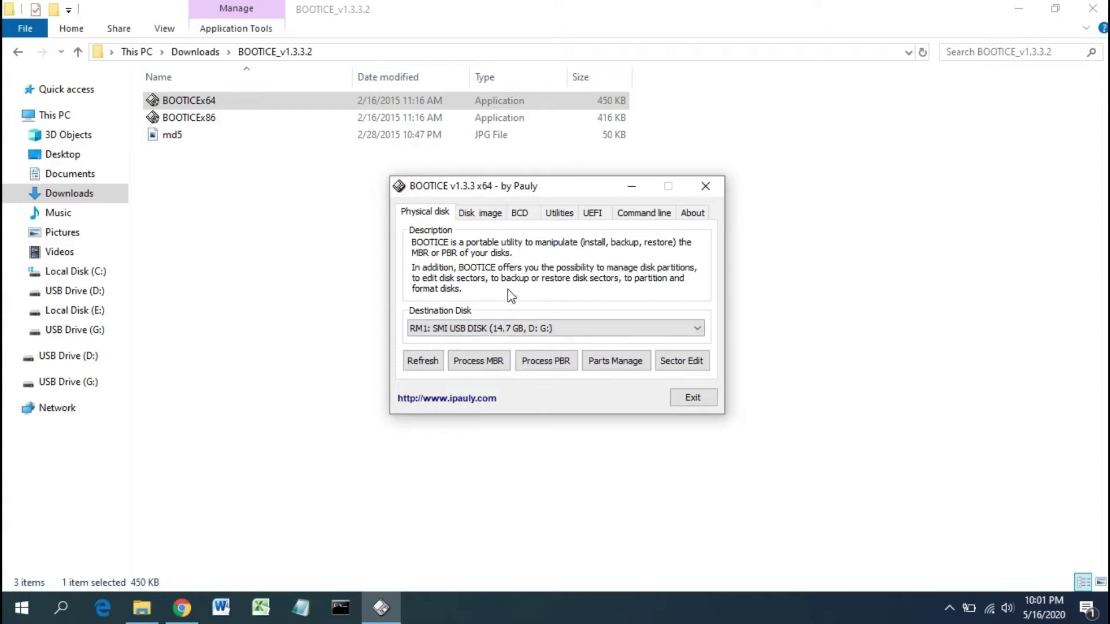
click(520, 328)
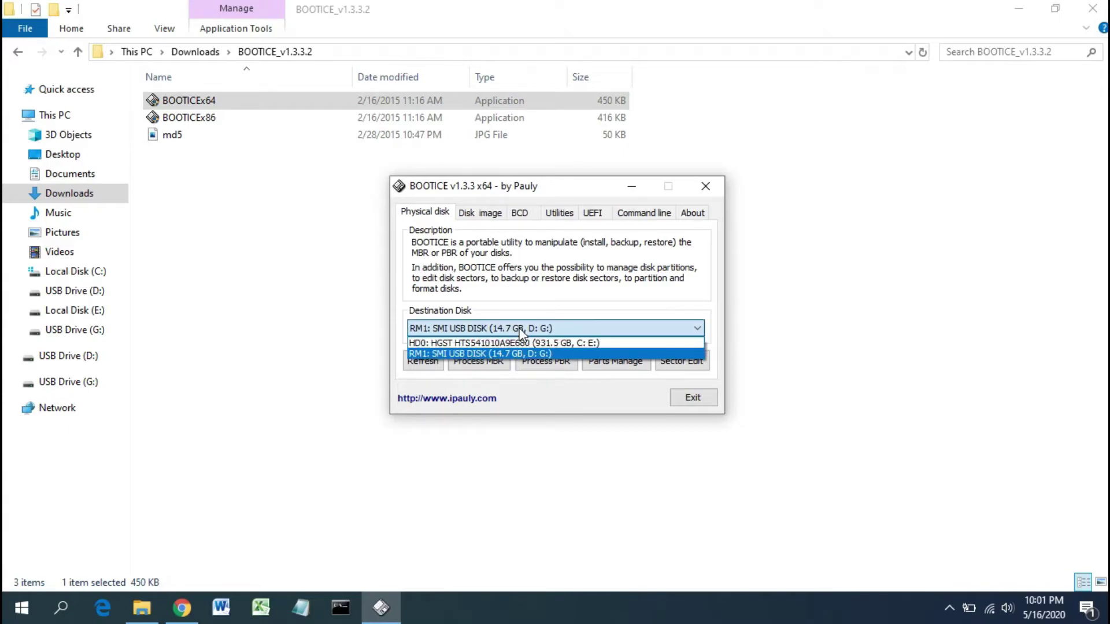
click(467, 329)
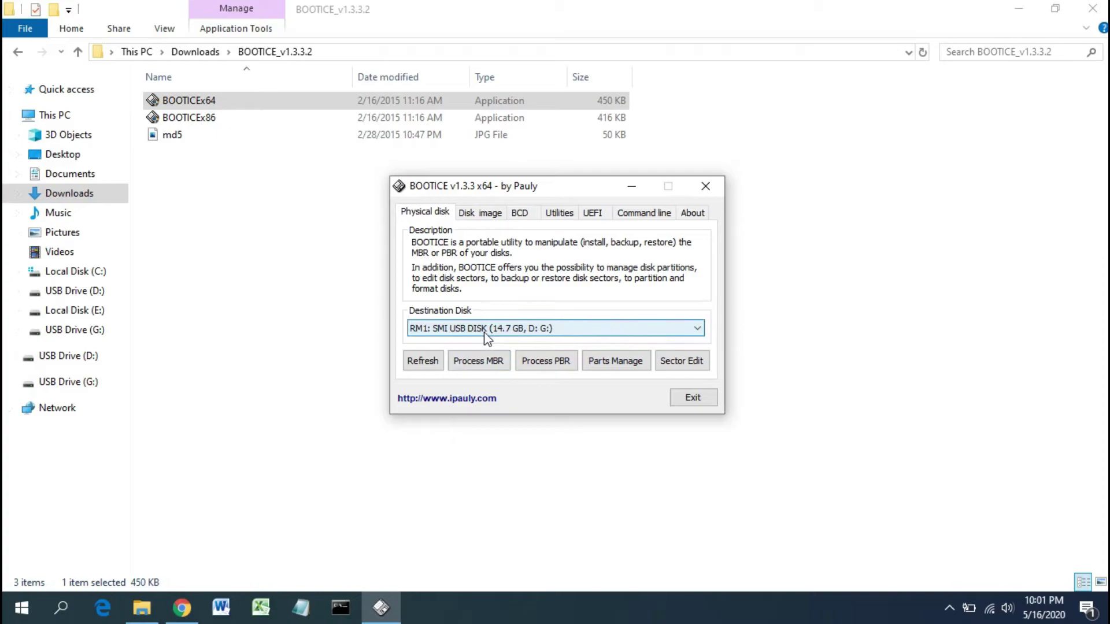
Step: Open Parts Manage for the USB disk and select partition 0 (D:, FAT32, 2.6 GB)
click(613, 359)
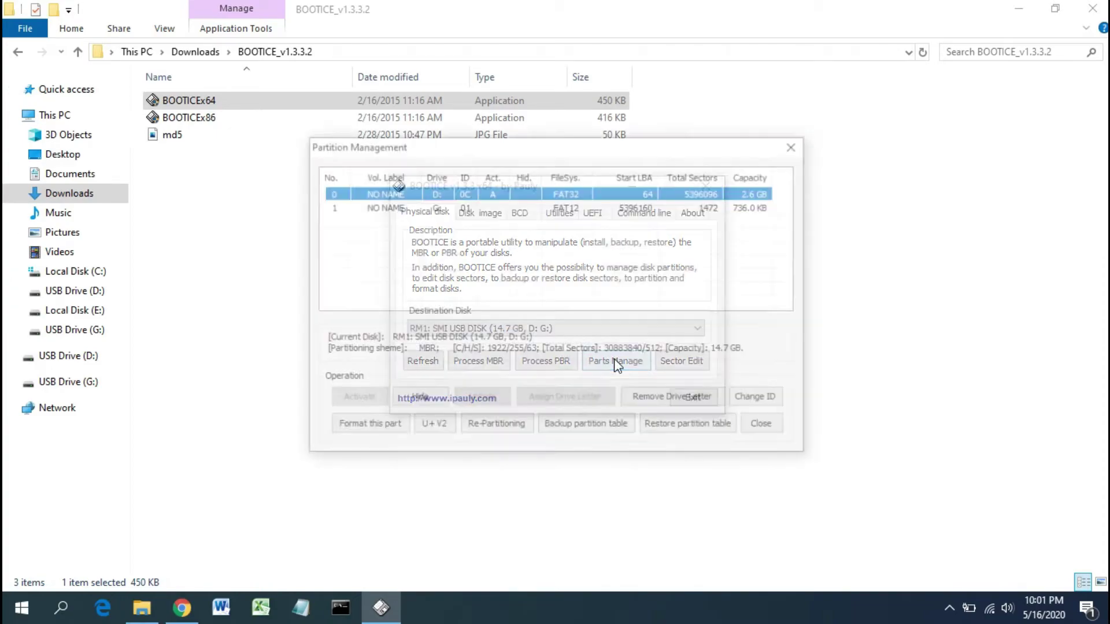
click(576, 209)
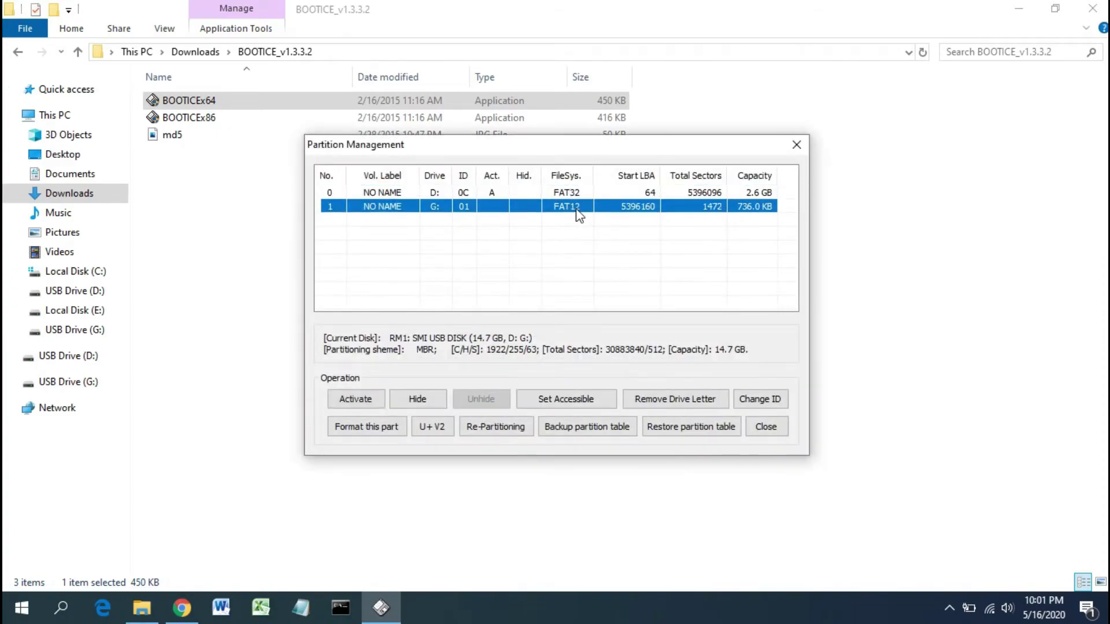
click(575, 196)
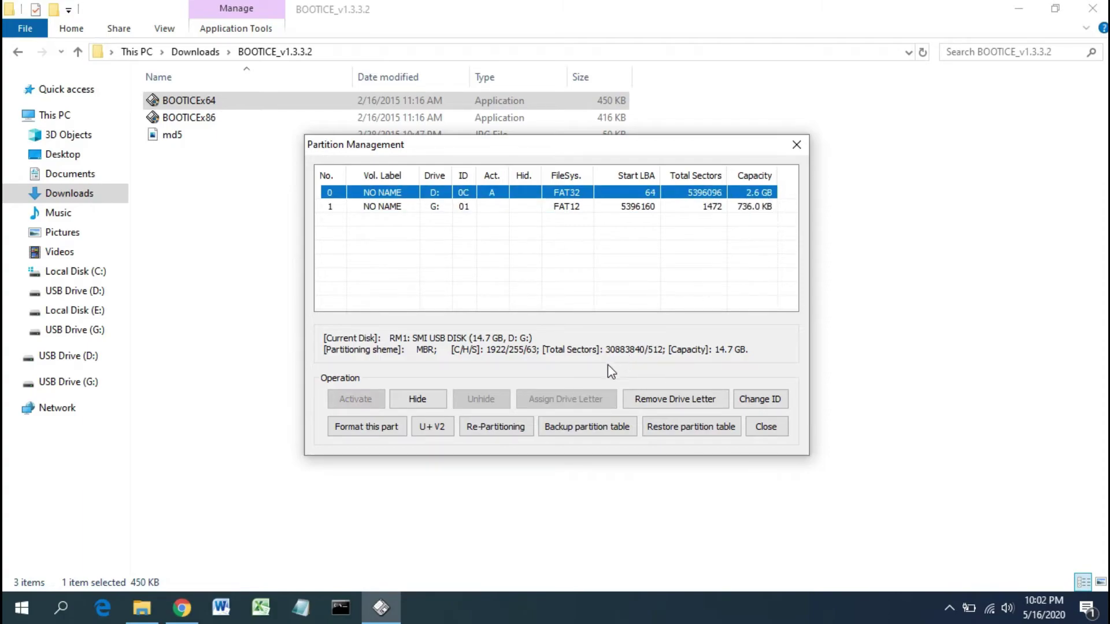
Step: Re-partition the USB disk in USB-HDD single-partition mode as FAT32, confirming the wipe
click(502, 428)
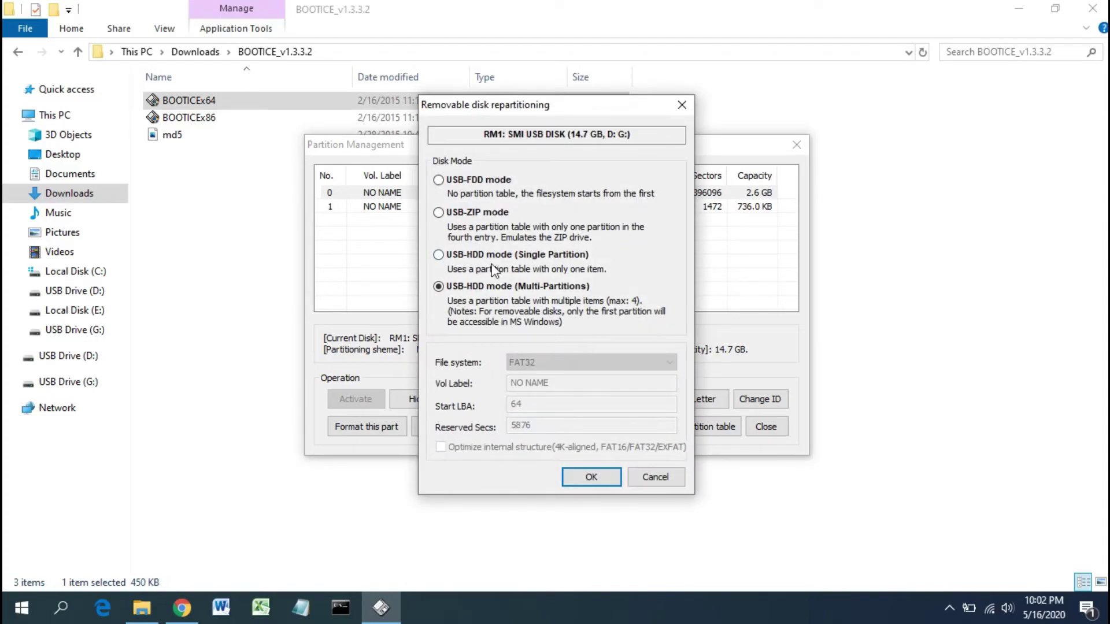
click(445, 257)
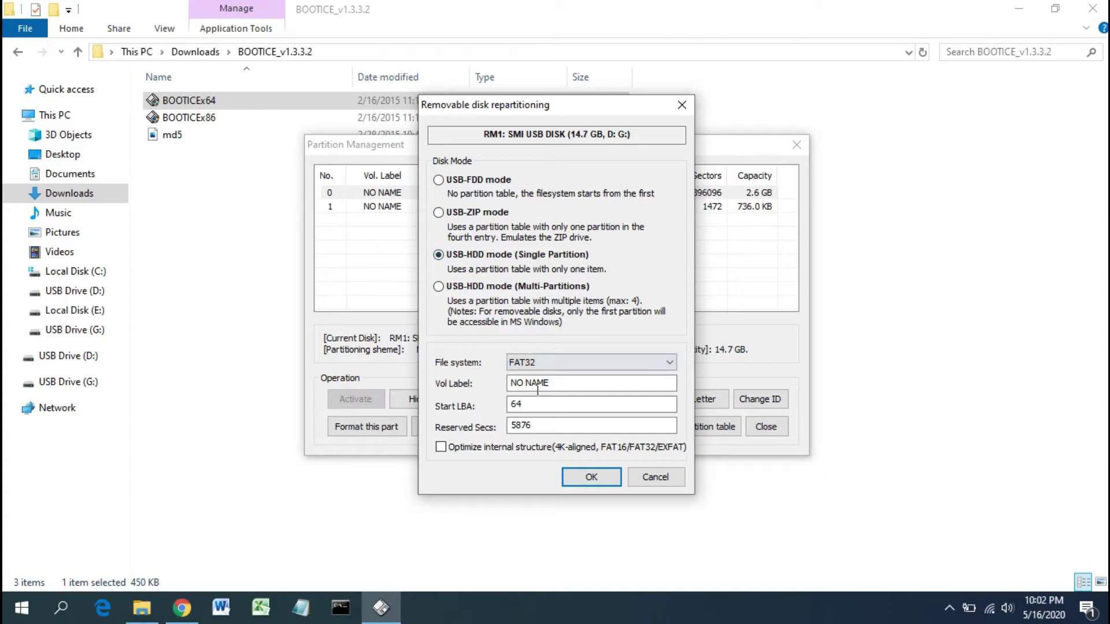
click(588, 479)
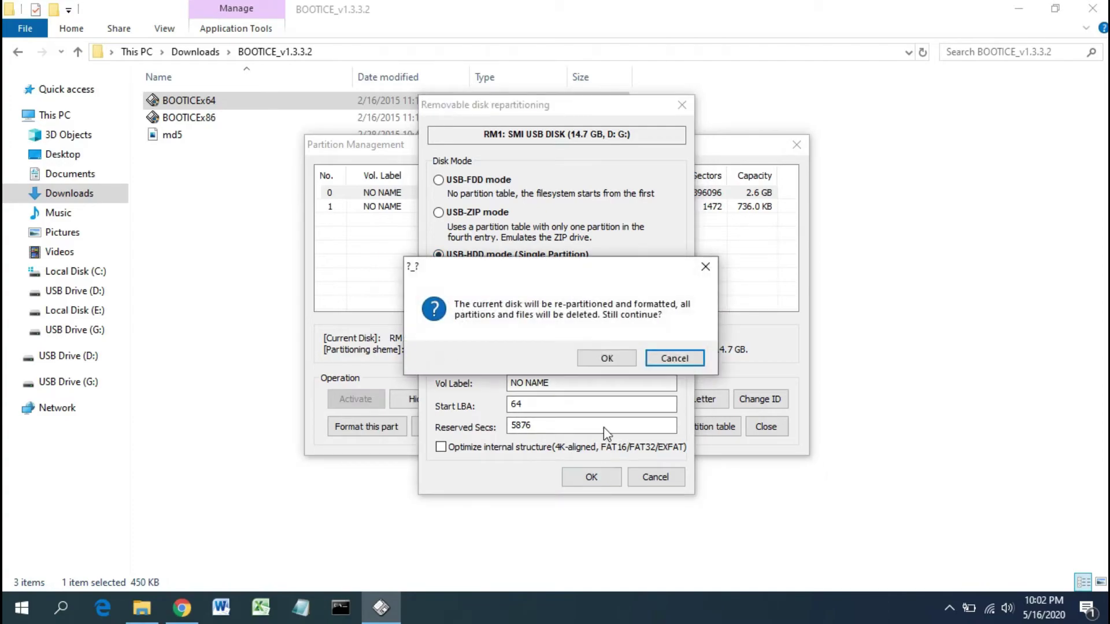
click(607, 359)
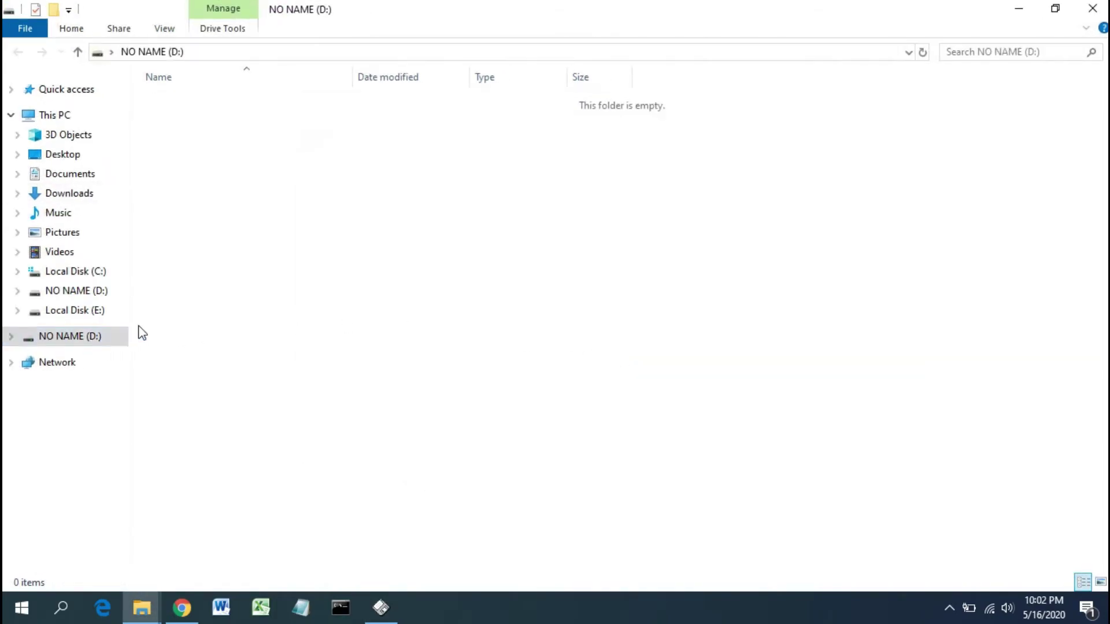
click(1092, 9)
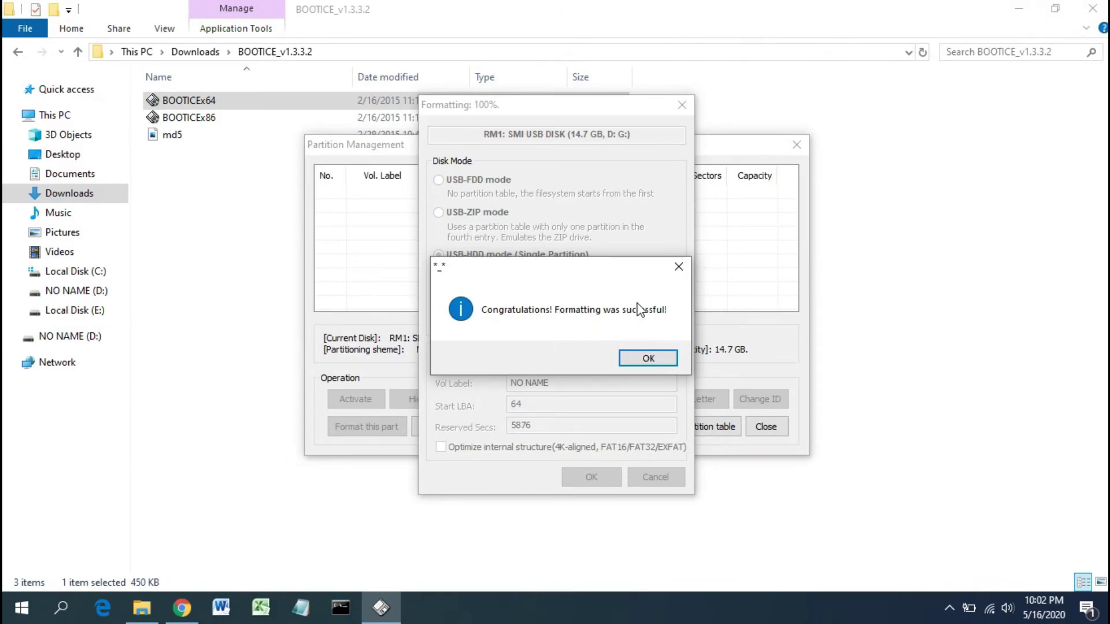
click(646, 360)
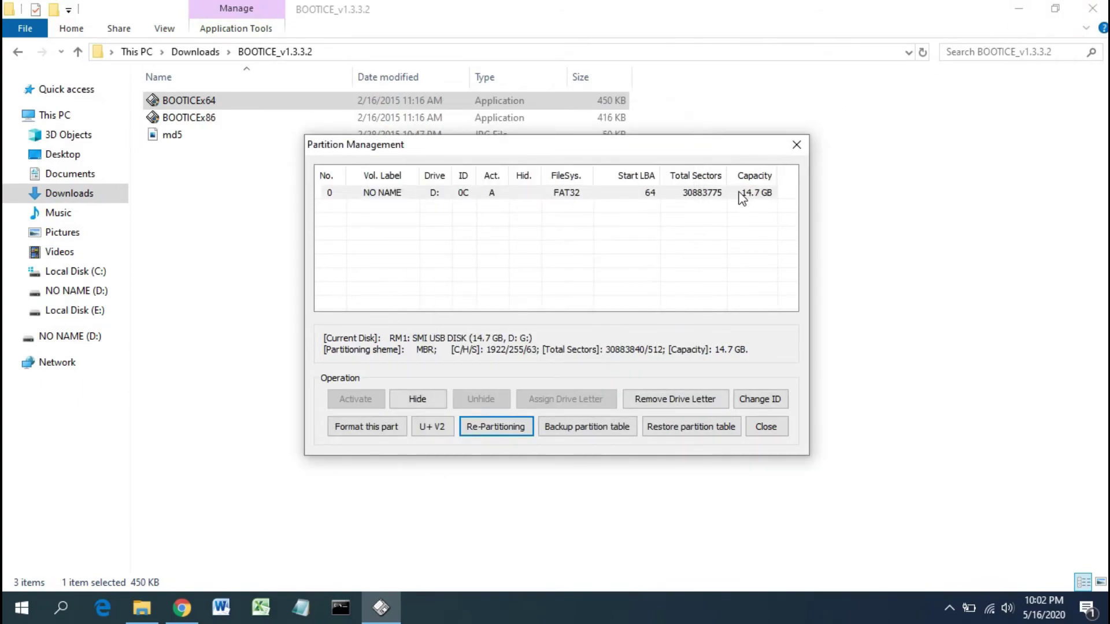
Step: Close Partition Management and exit BOOTICE
click(390, 192)
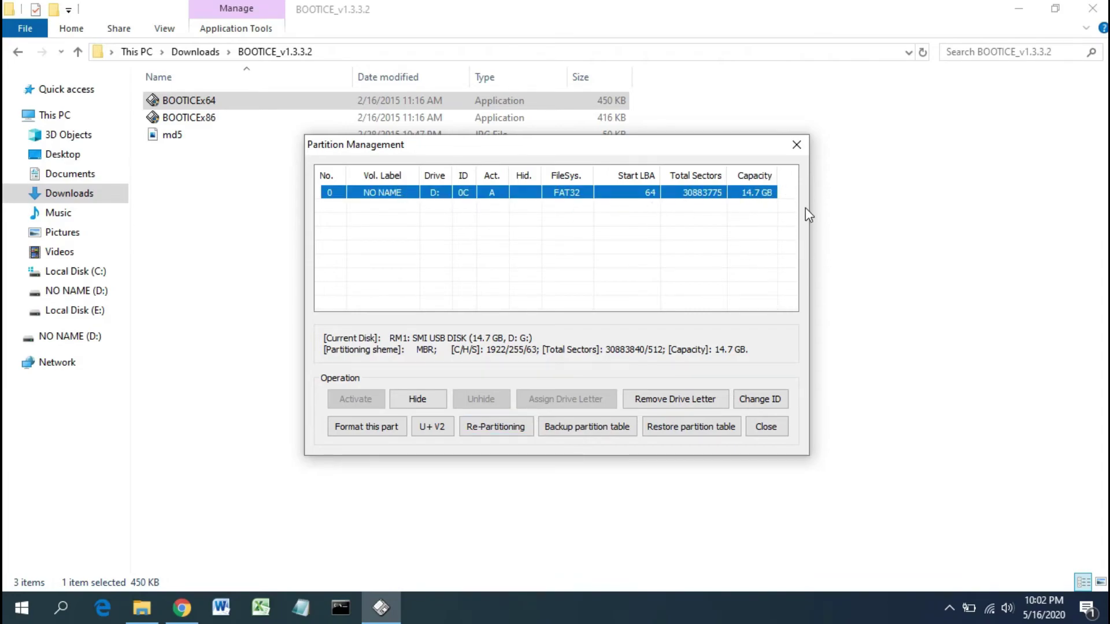
click(769, 428)
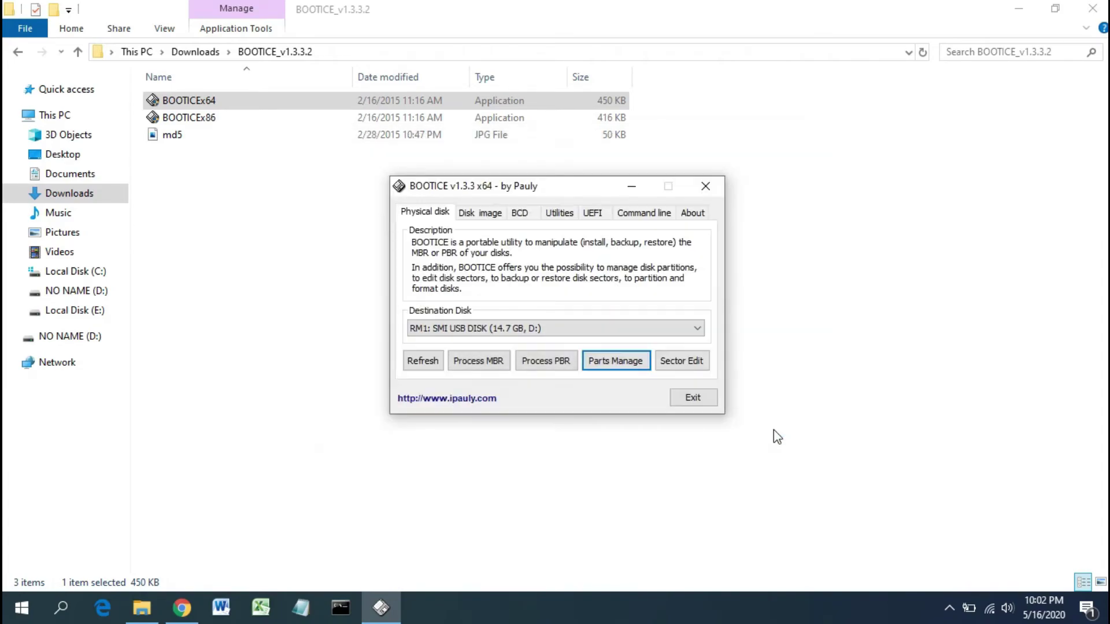
click(694, 397)
Step: Open the empty NO NAME (D:) USB drive from This PC in File Explorer
click(1091, 8)
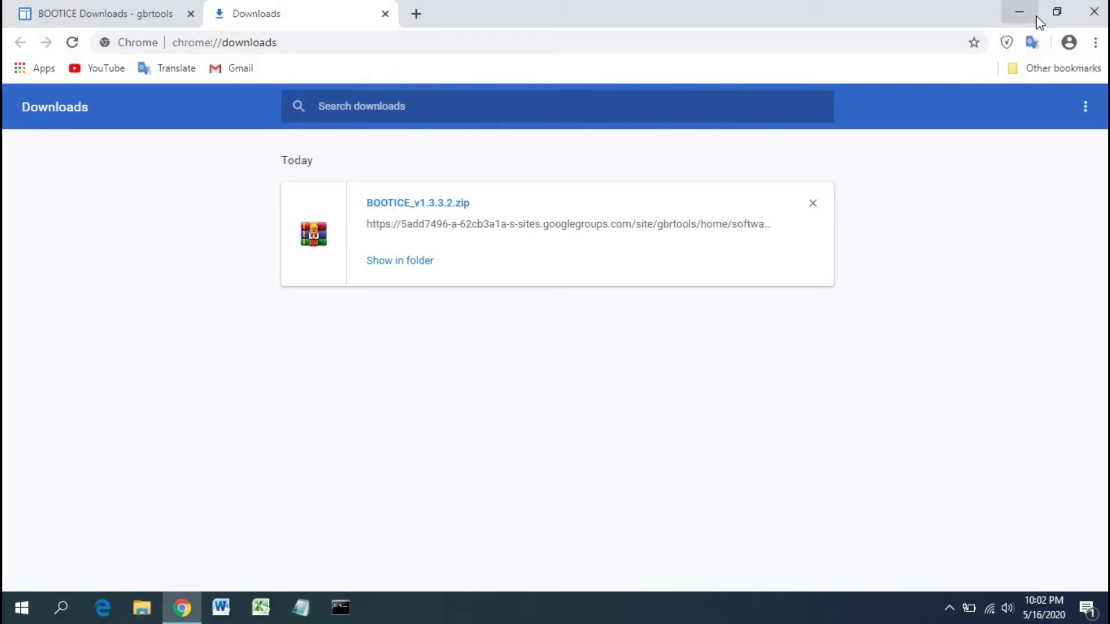
click(1018, 10)
drag(307, 234, 395, 333)
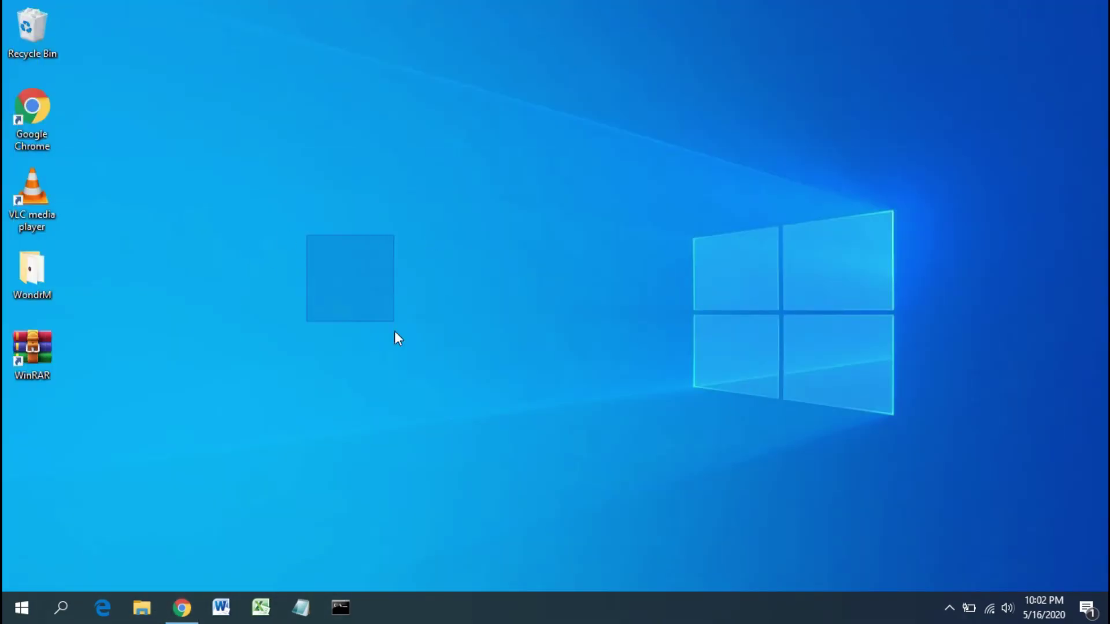
click(142, 608)
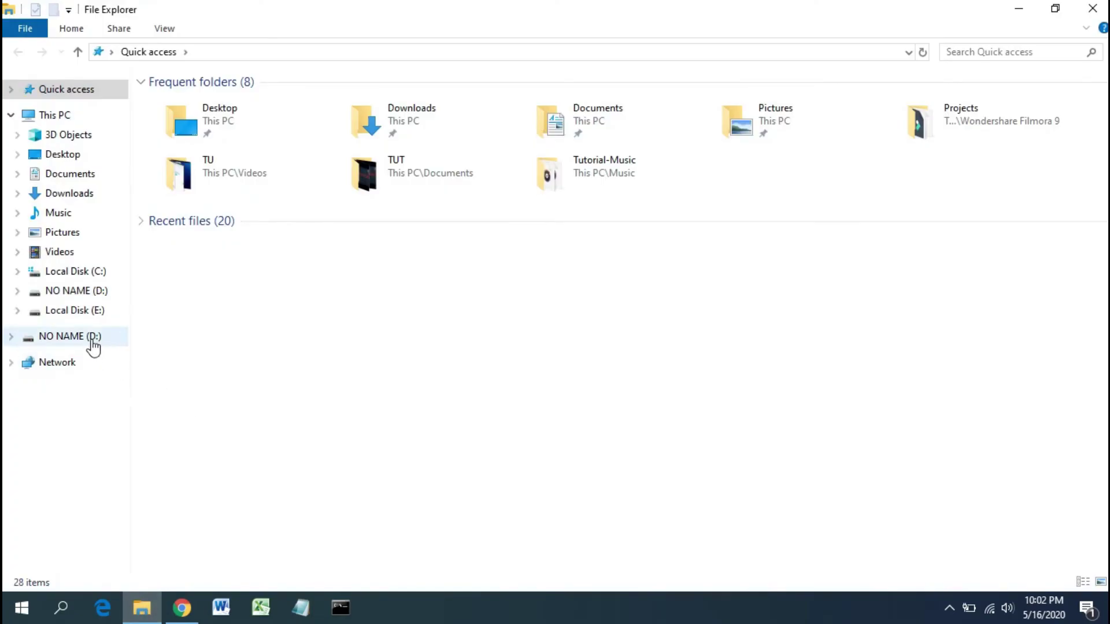
click(91, 345)
click(88, 115)
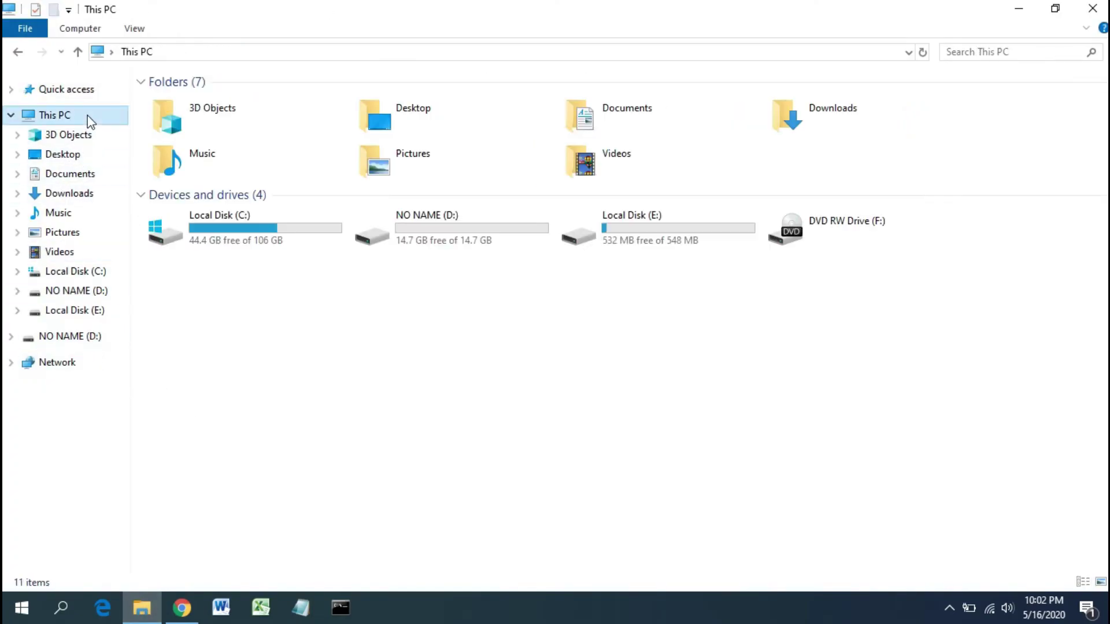
drag(410, 297, 406, 199)
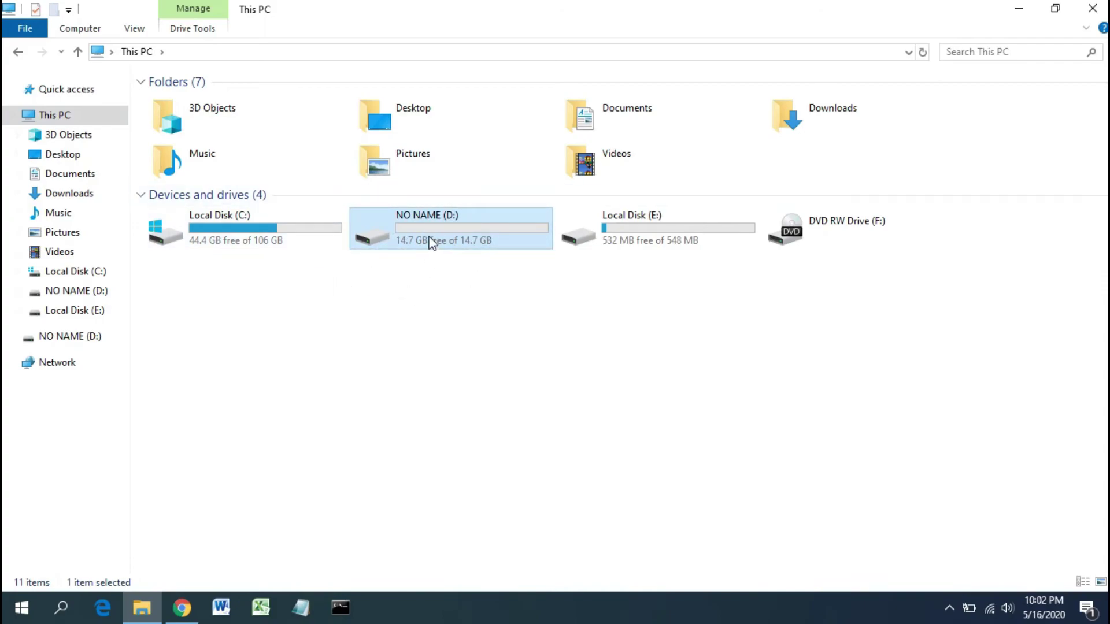
click(67, 340)
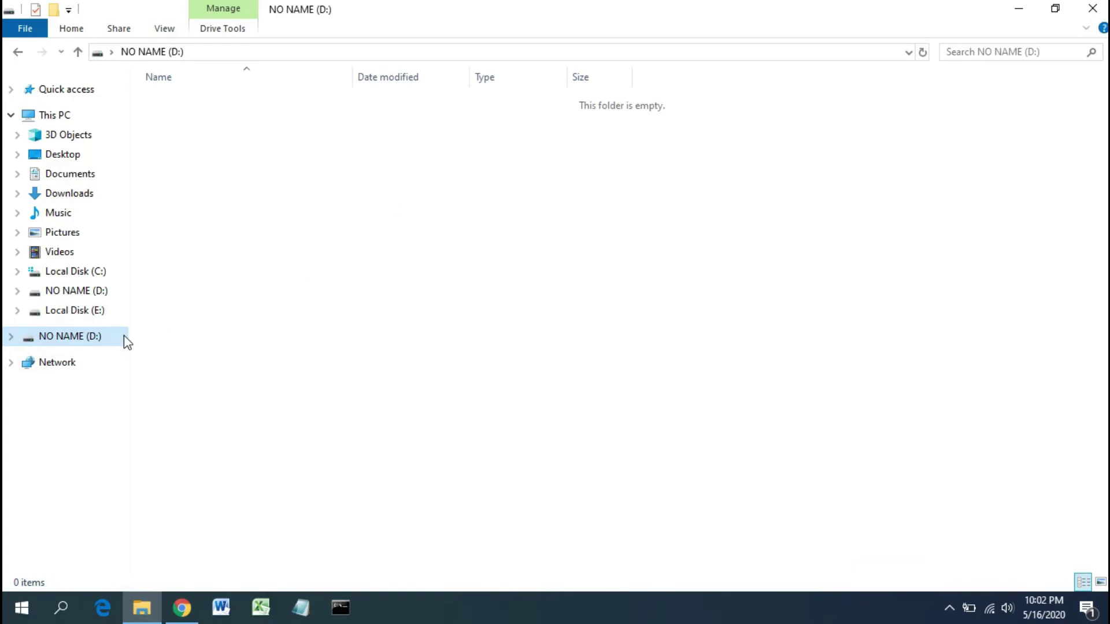
Step: Check NO NAME (D:) Properties showing a 14.7 GB FAT32 drive, then cancel
right_click(127, 342)
click(151, 577)
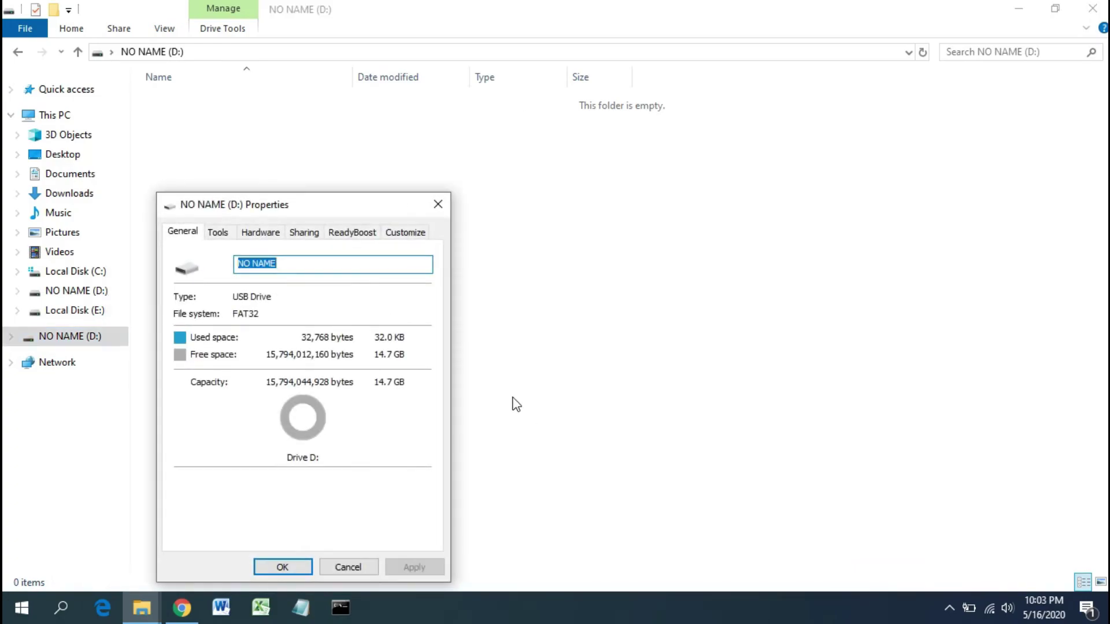
drag(294, 205, 413, 141)
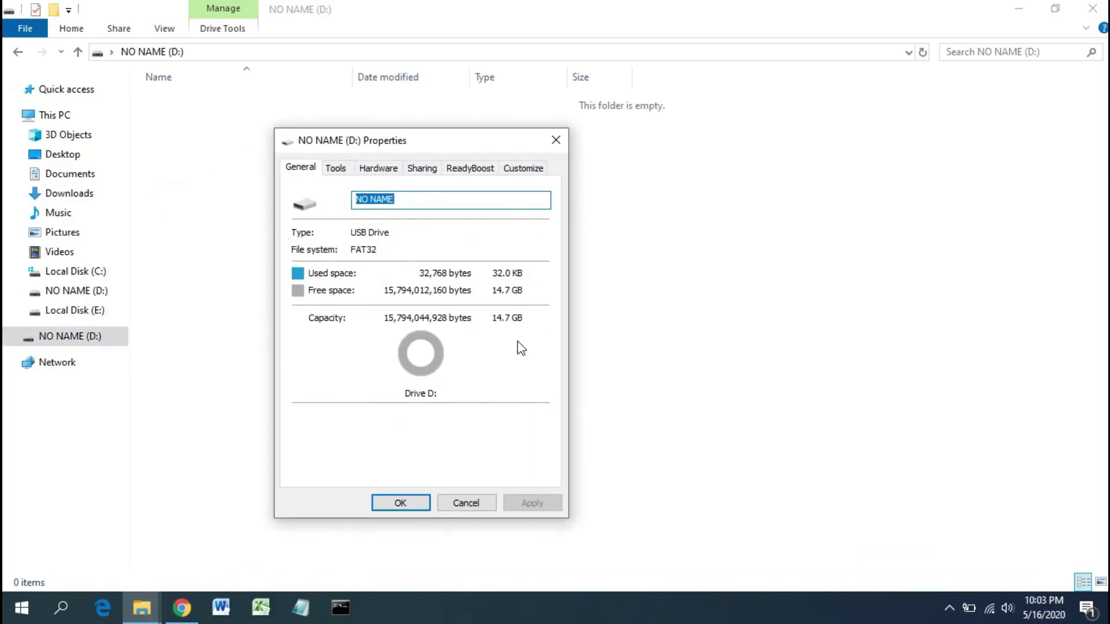
click(469, 504)
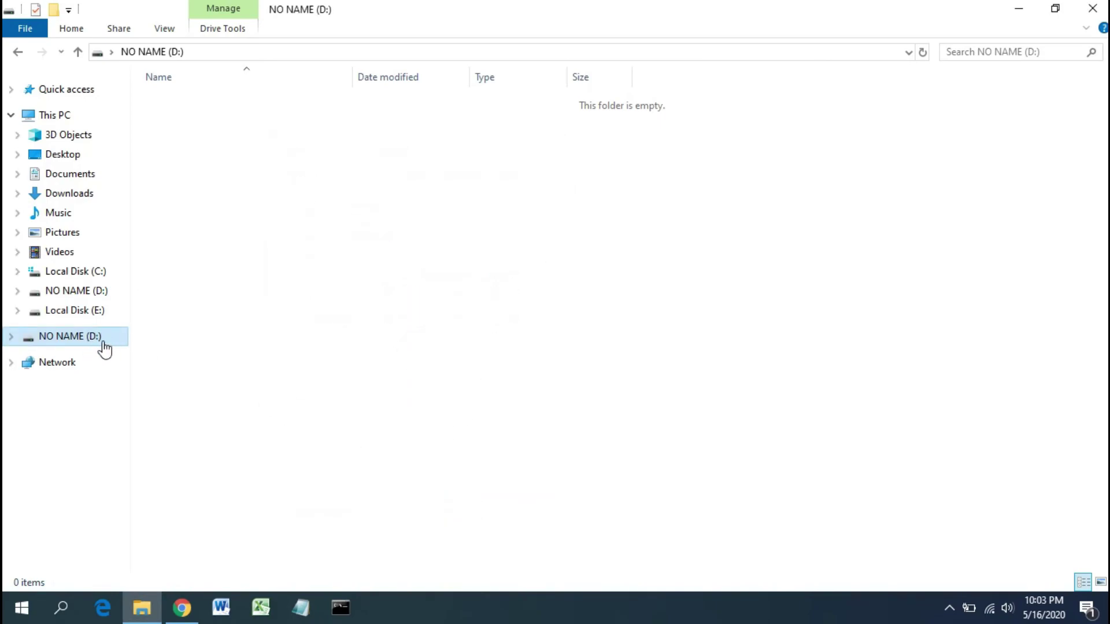
Step: Eject NO NAME (D:) and dismiss the Safe To Remove Hardware notification
right_click(102, 344)
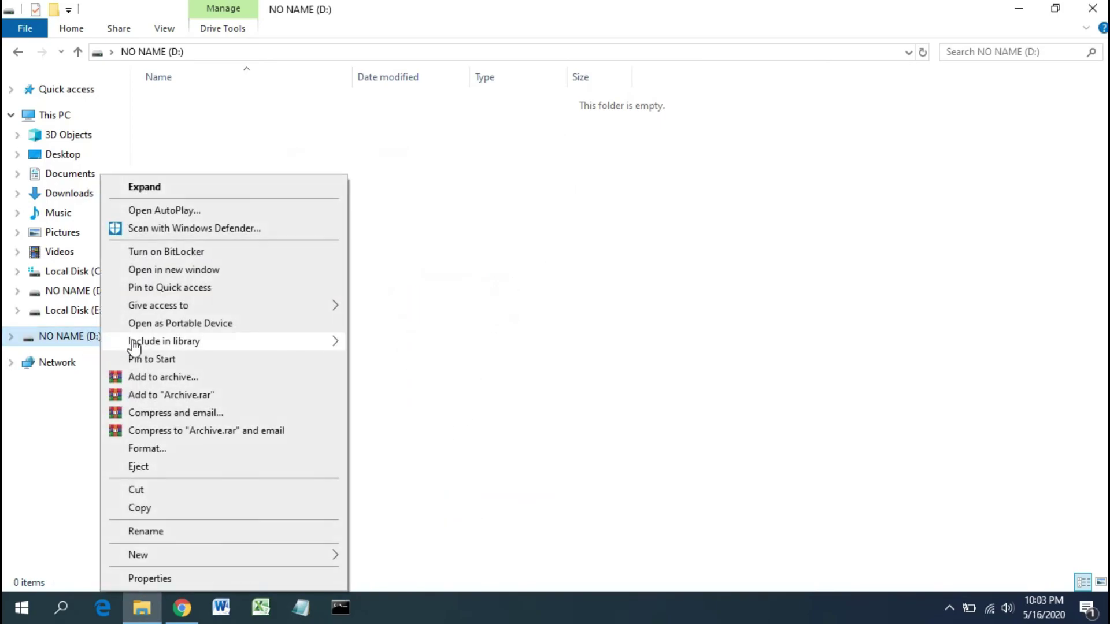
click(173, 468)
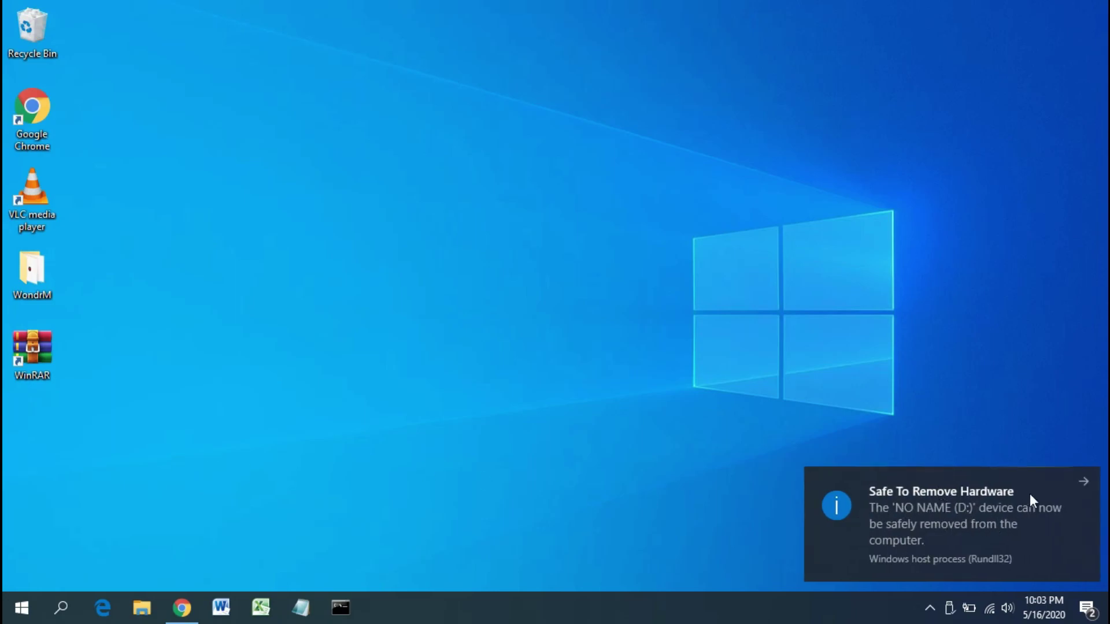
click(1083, 483)
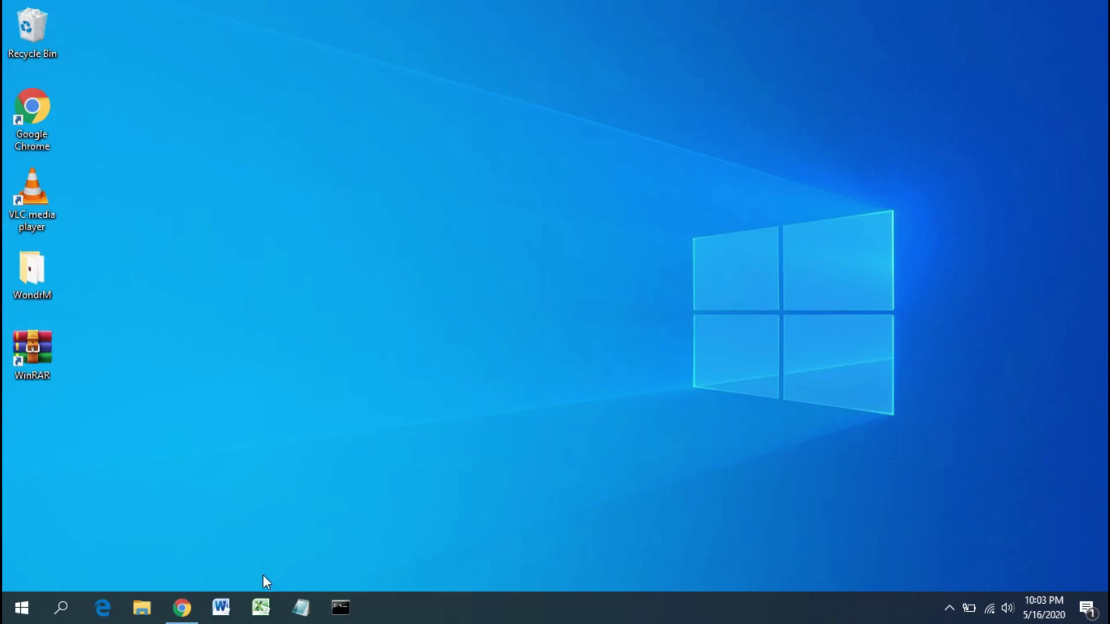
Step: Show This PC in File Explorer and select the NO NAME (D:) drive with 14.7 GB free
click(148, 598)
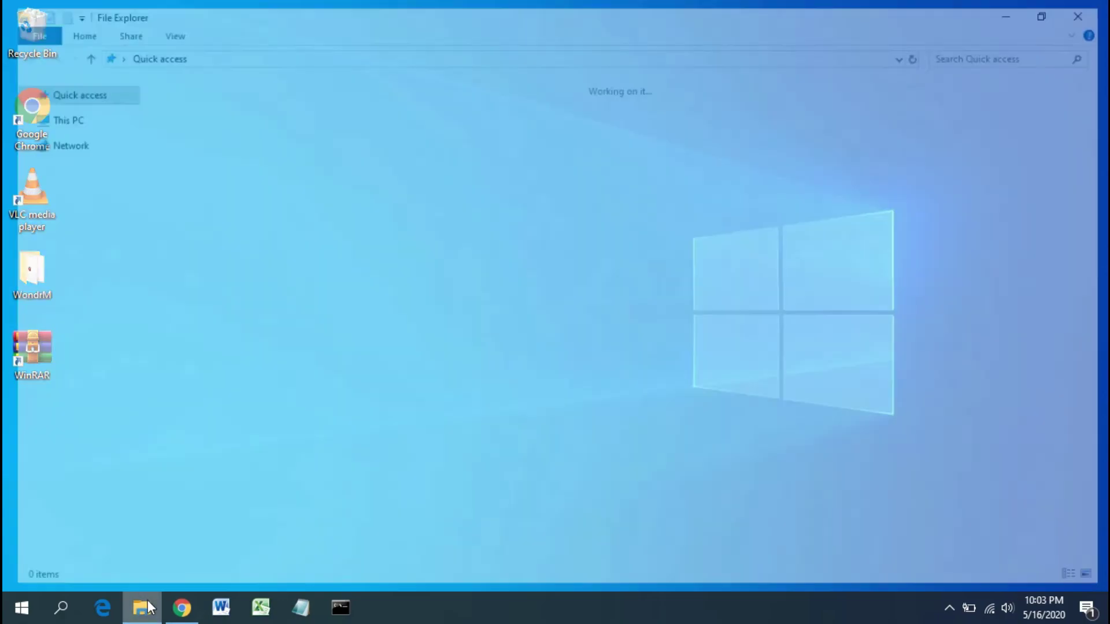
click(116, 114)
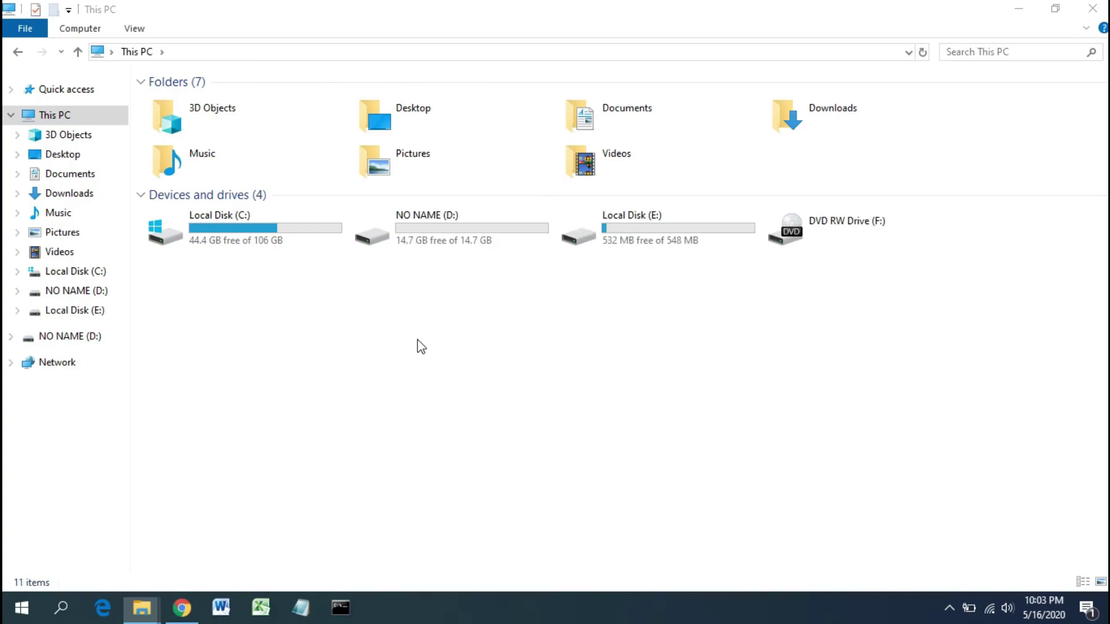
key(alt+Up)
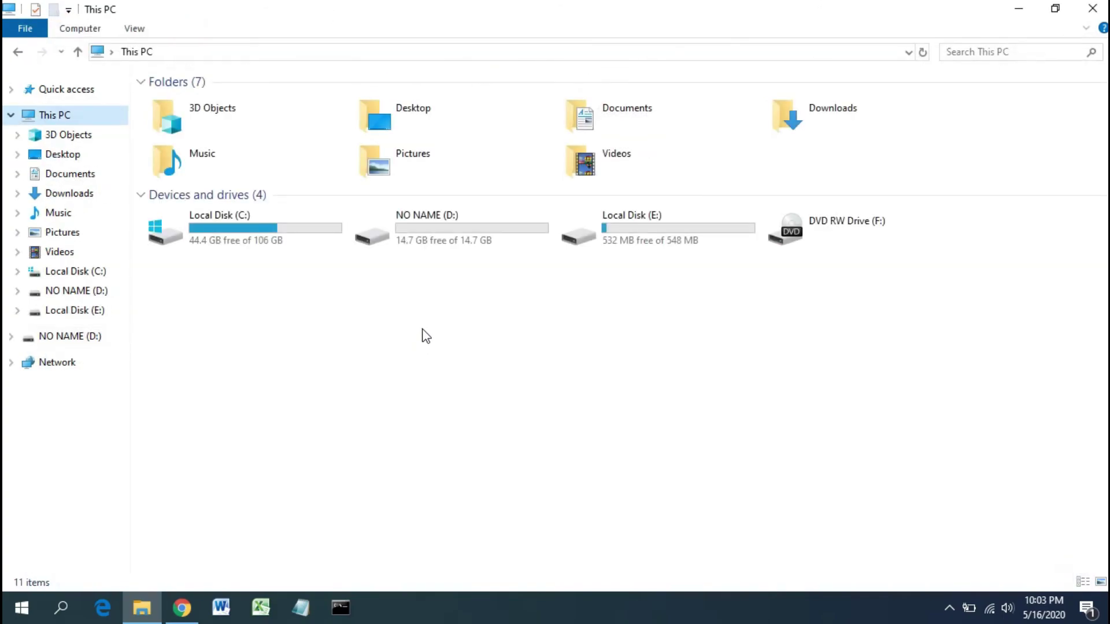
drag(430, 297, 450, 226)
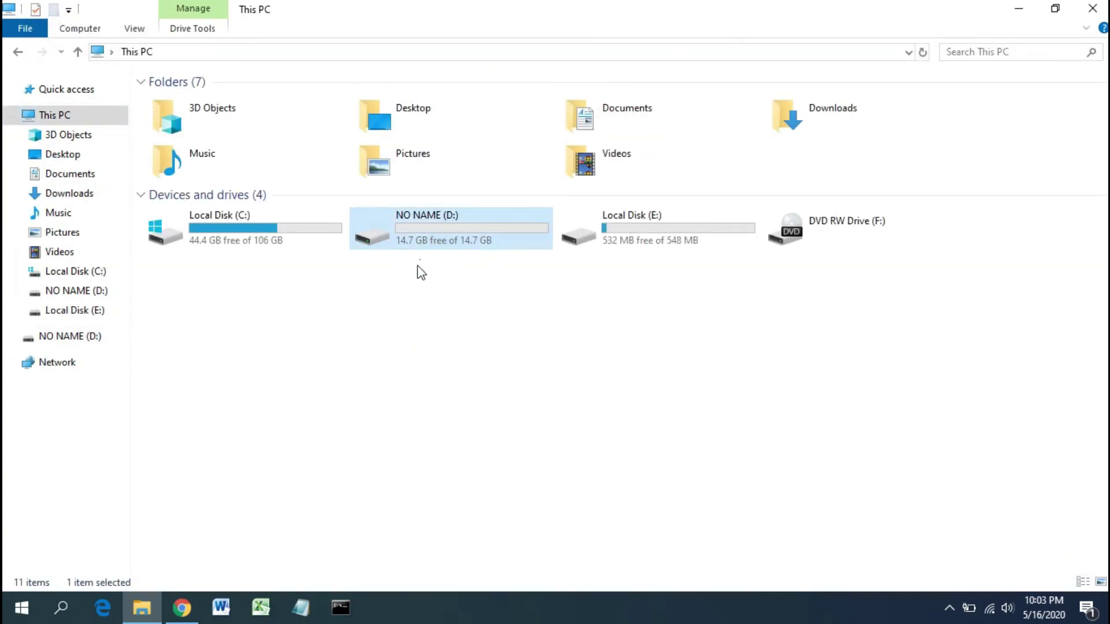